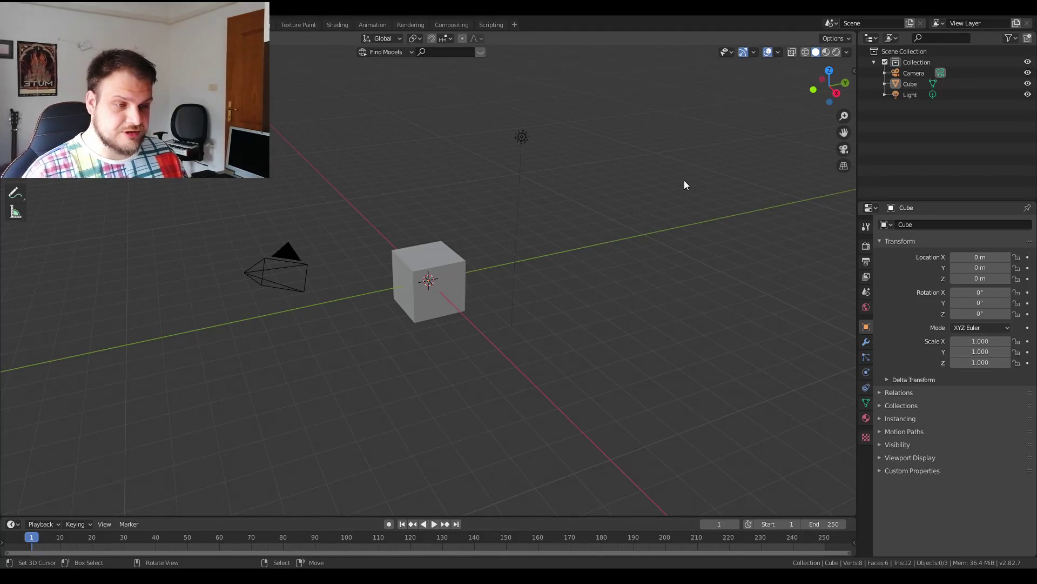
Delete the default camera, cube and light from the scene
key(a)
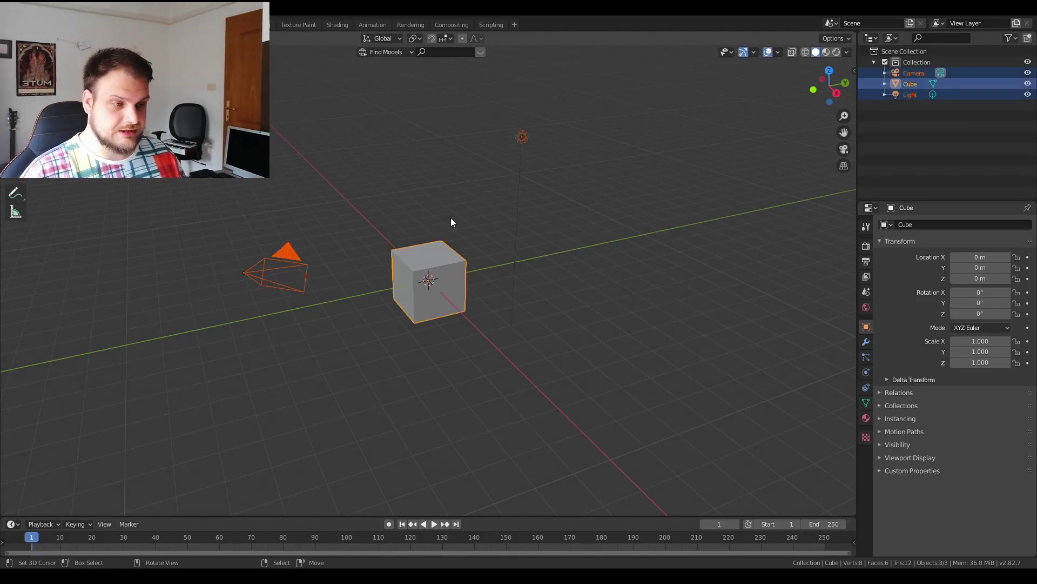
key(x)
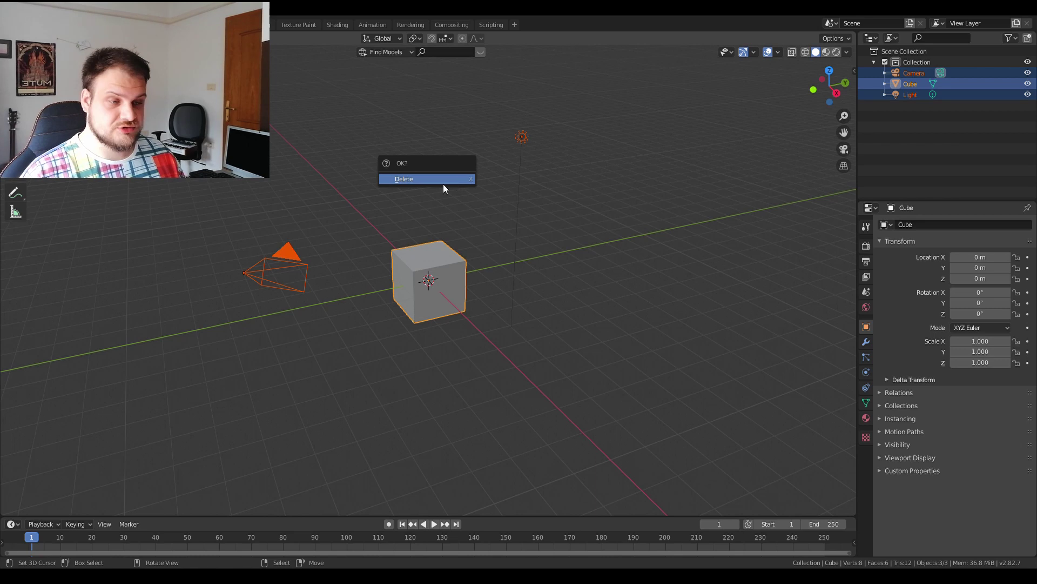
click(408, 178)
middle_drag(408, 183, 493, 296)
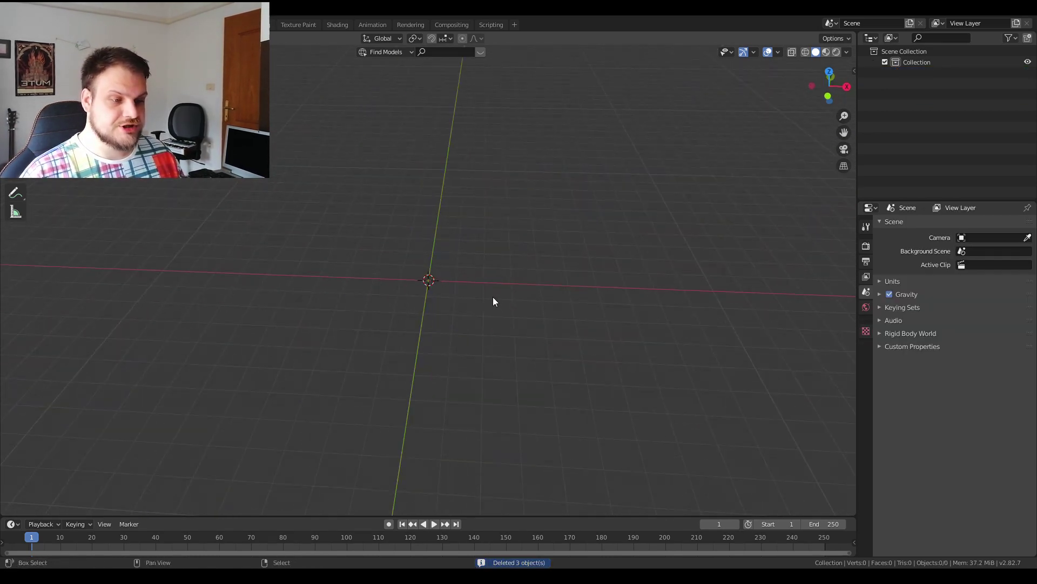
Add a text object at the world origin
key(shift+a)
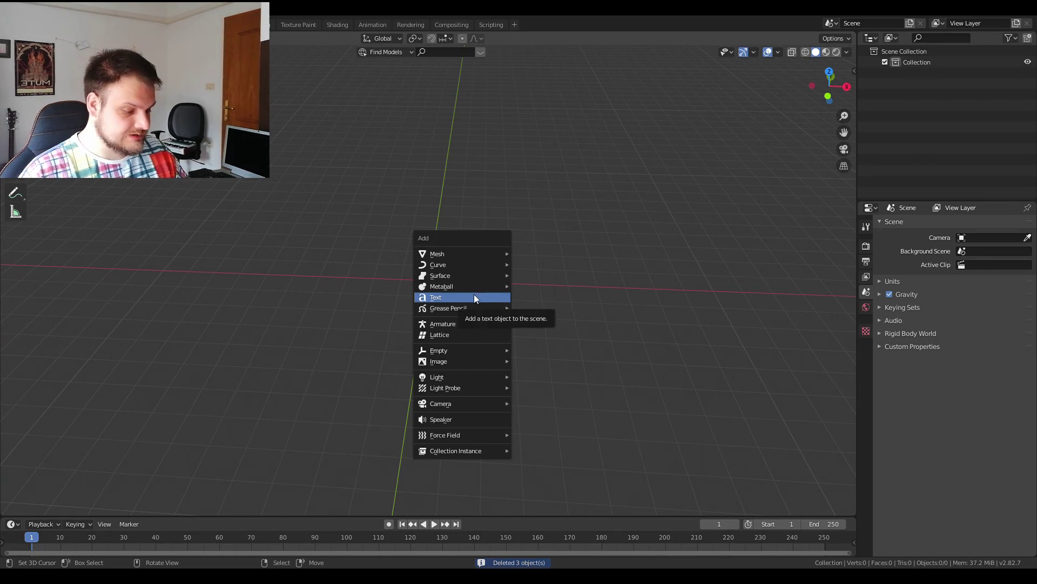
click(475, 295)
key(KP_7)
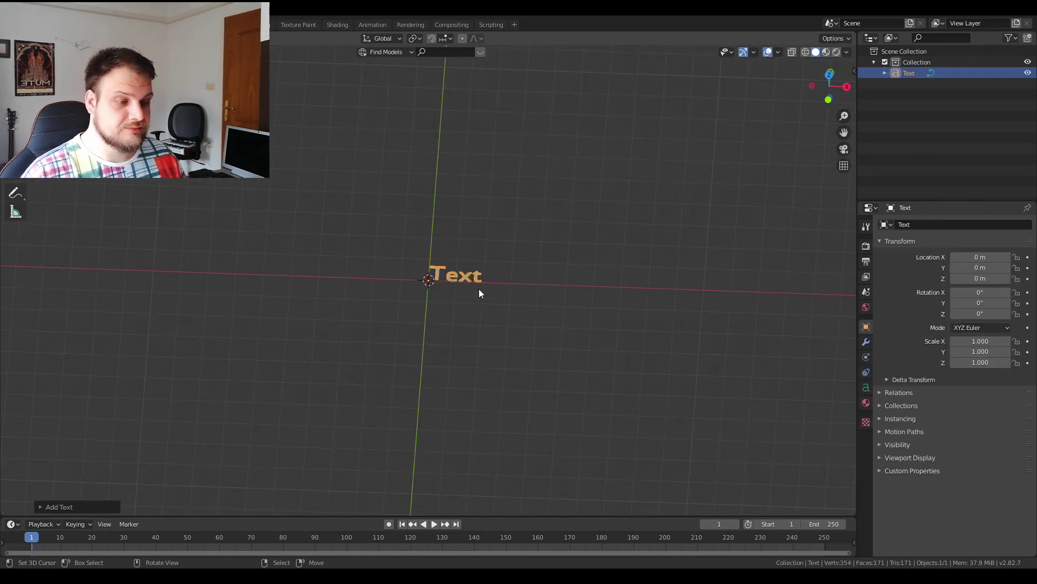
scroll(484, 292, up, 8)
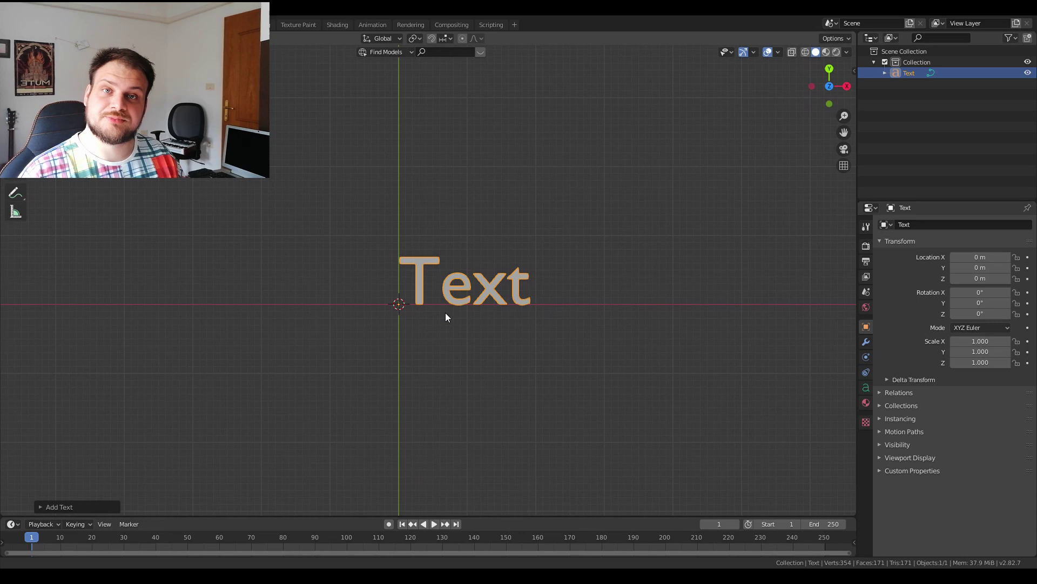
Replace the default content of the text object with "flexible"
key(Tab)
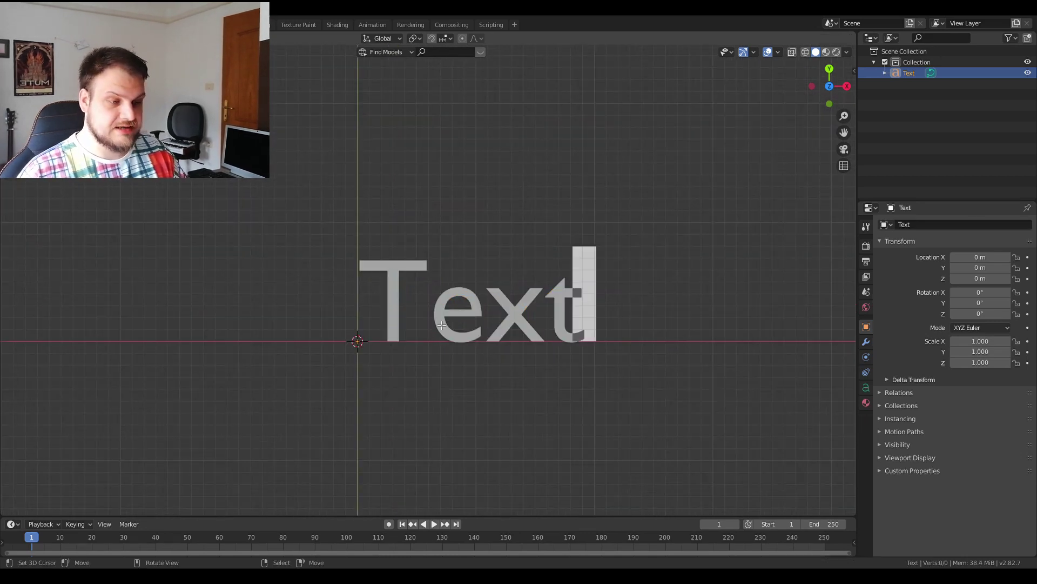
key(BackSpace)
key(BackSpace)
key(BackSpace)
key(BackSpace)
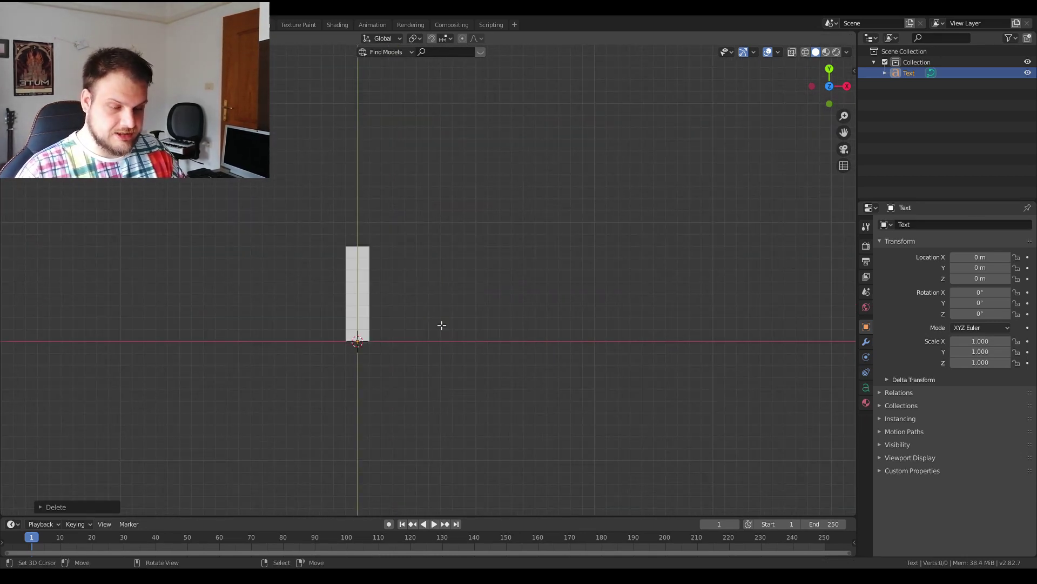
text(fle)
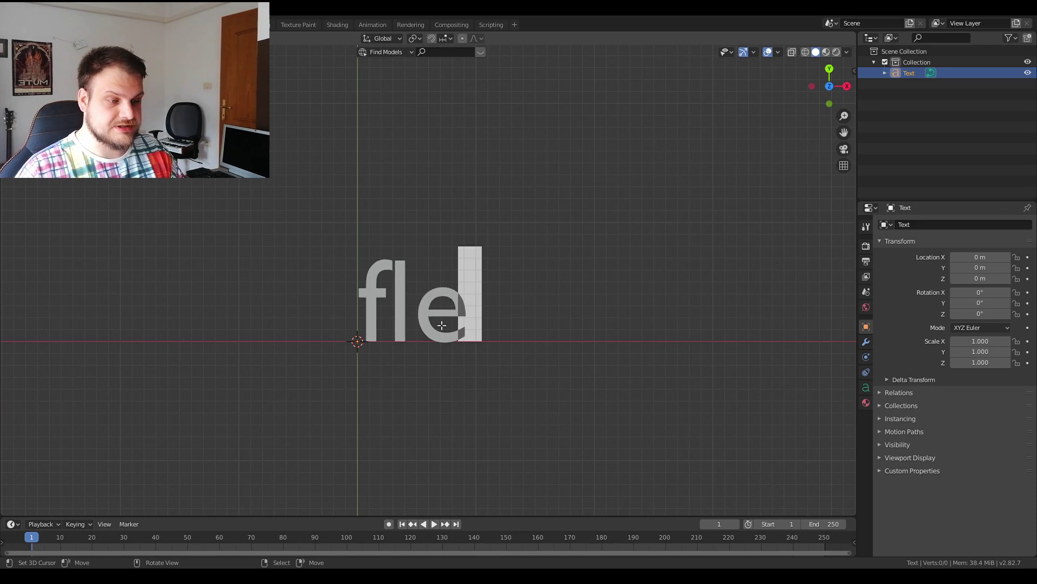
text(xible)
key(Return)
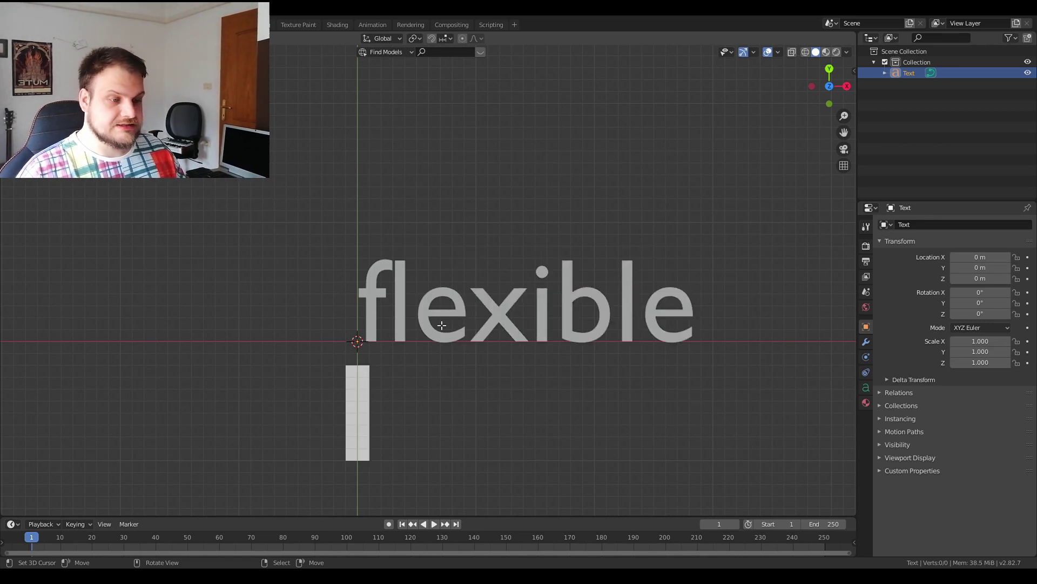
key(BackSpace)
key(Tab)
mouse_move(438, 321)
middle_down()
mouse_move(494, 387)
mouse_move(430, 332)
mouse_move(444, 317)
middle_up()
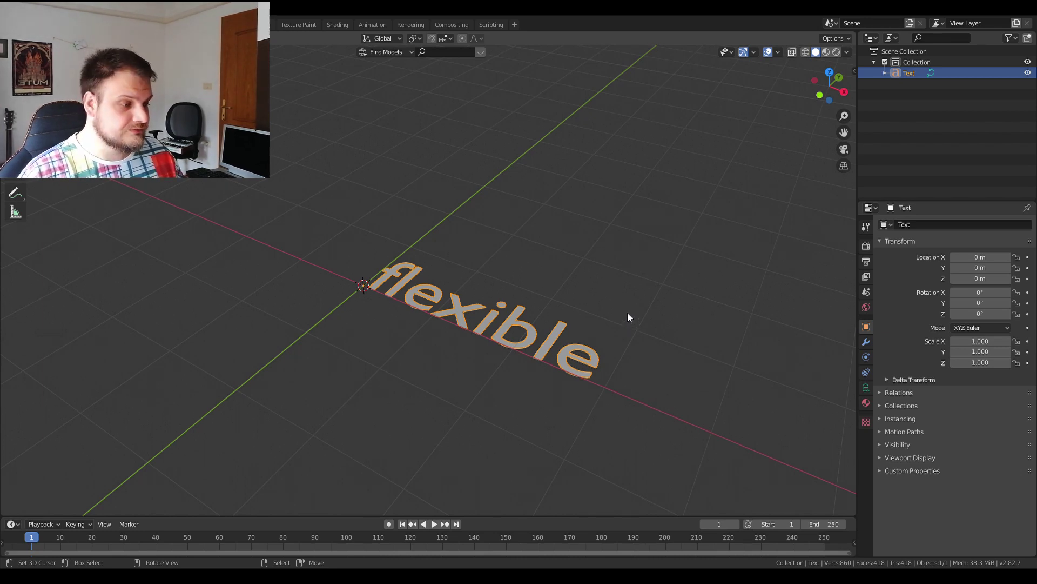
Add a Solidify modifier to the text with offset 0 and thickness 0.09 m
click(866, 341)
click(954, 224)
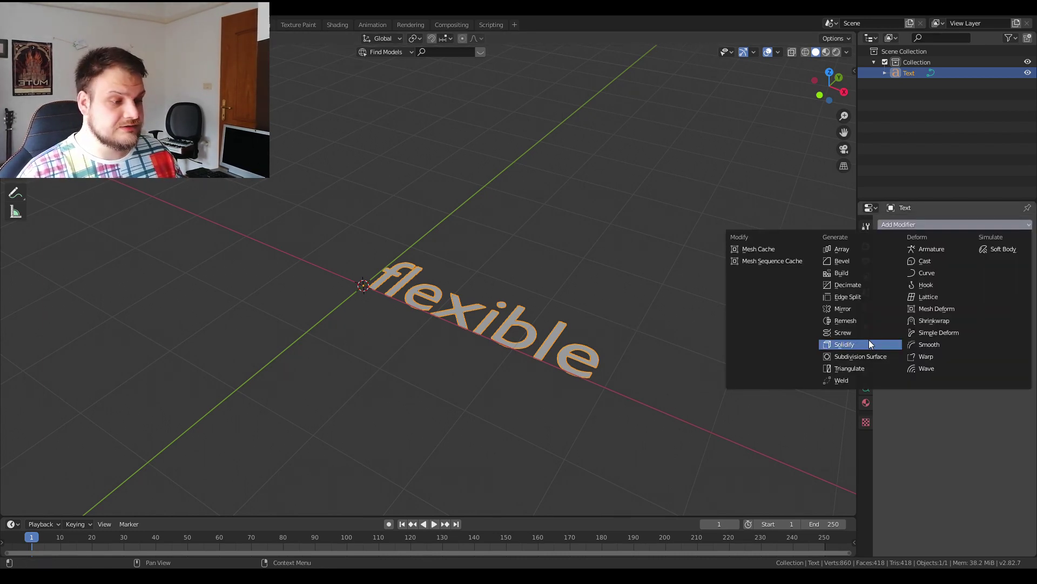
click(869, 343)
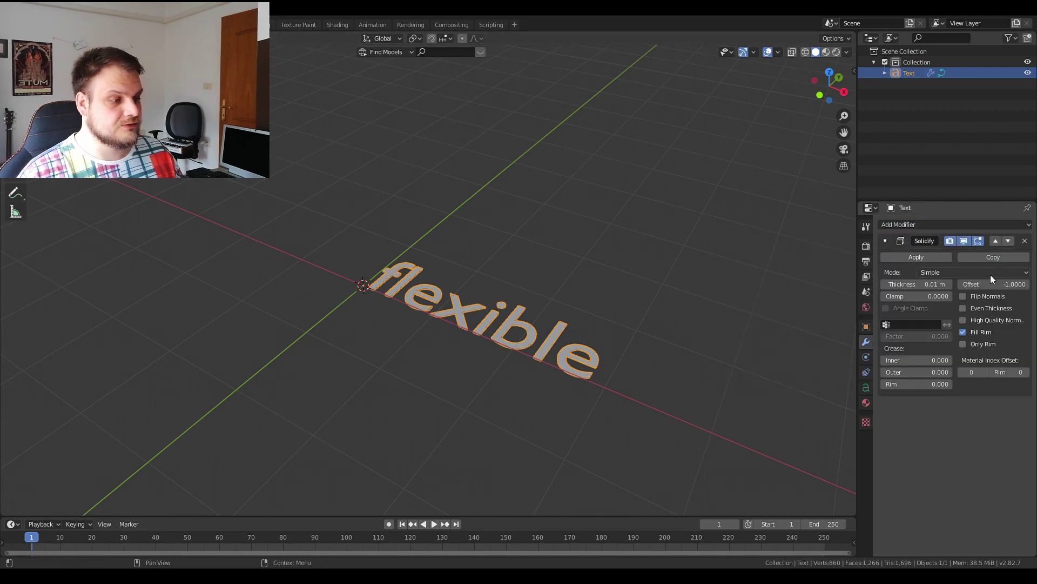
drag(992, 278, 1003, 278)
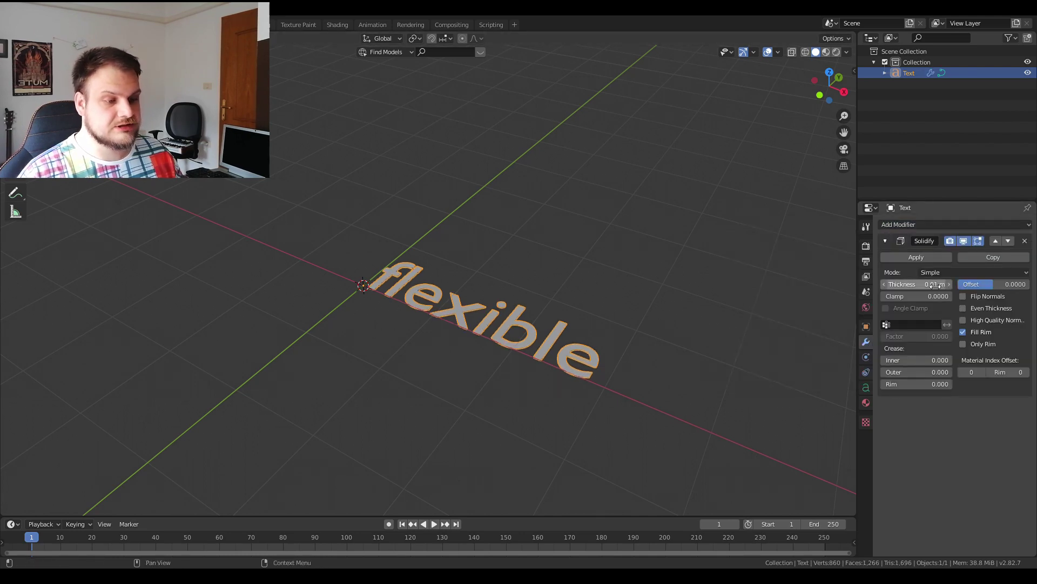
drag(918, 283, 957, 284)
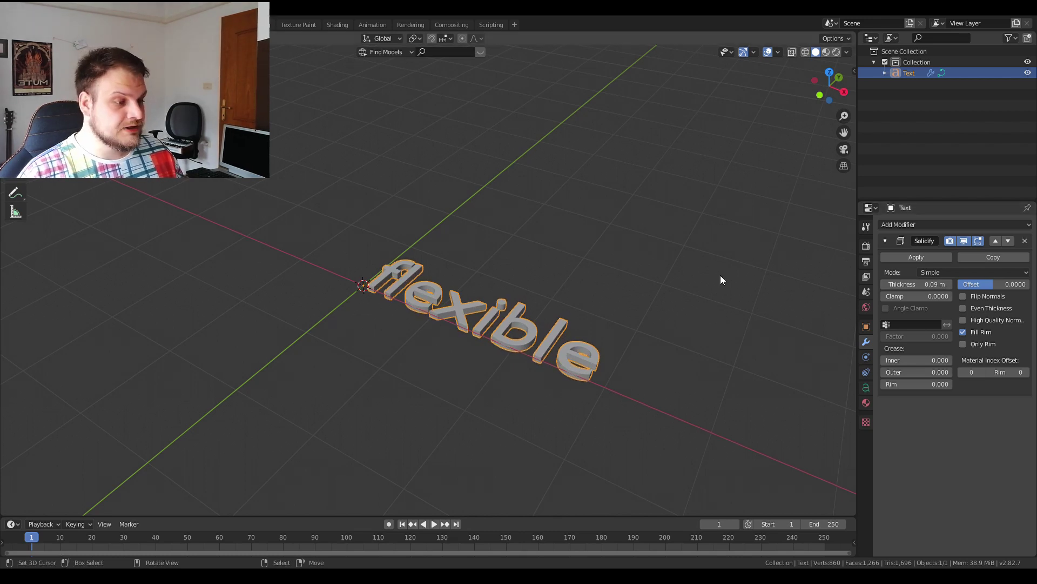
Add a Remesh modifier to the text below Solidify and display the result as wireframe
click(916, 225)
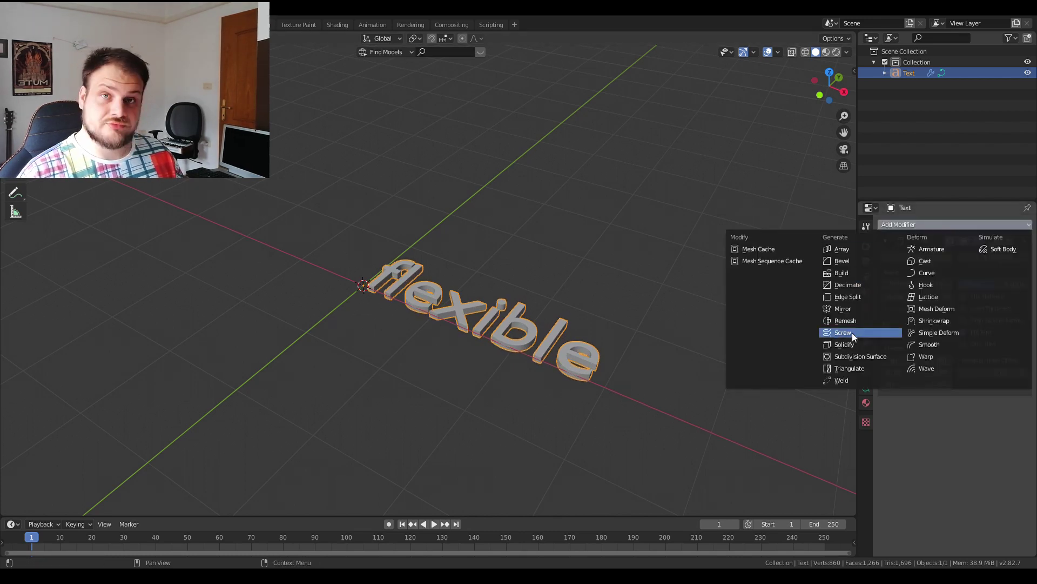
click(859, 321)
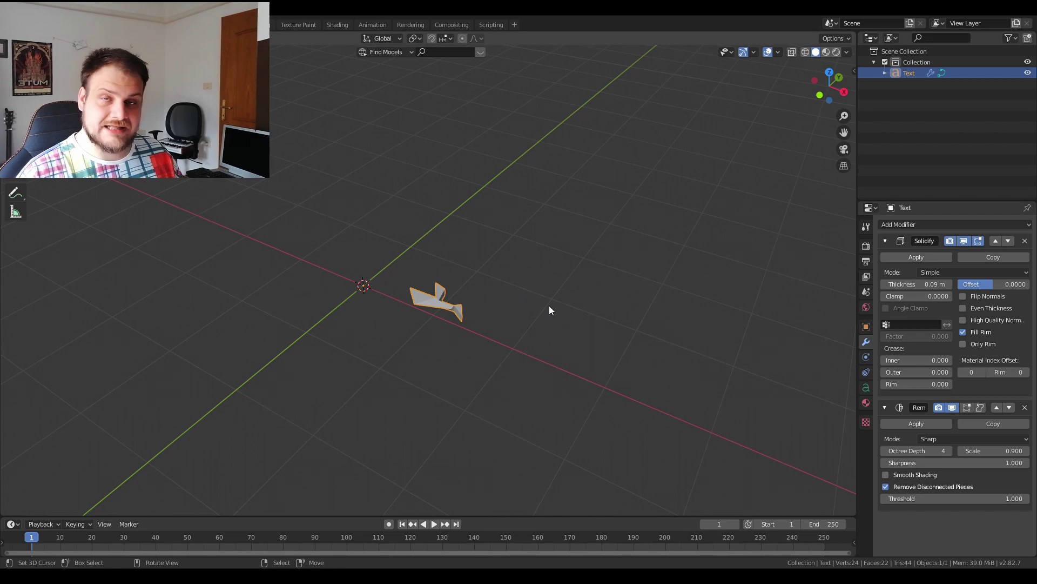
key(KP_7)
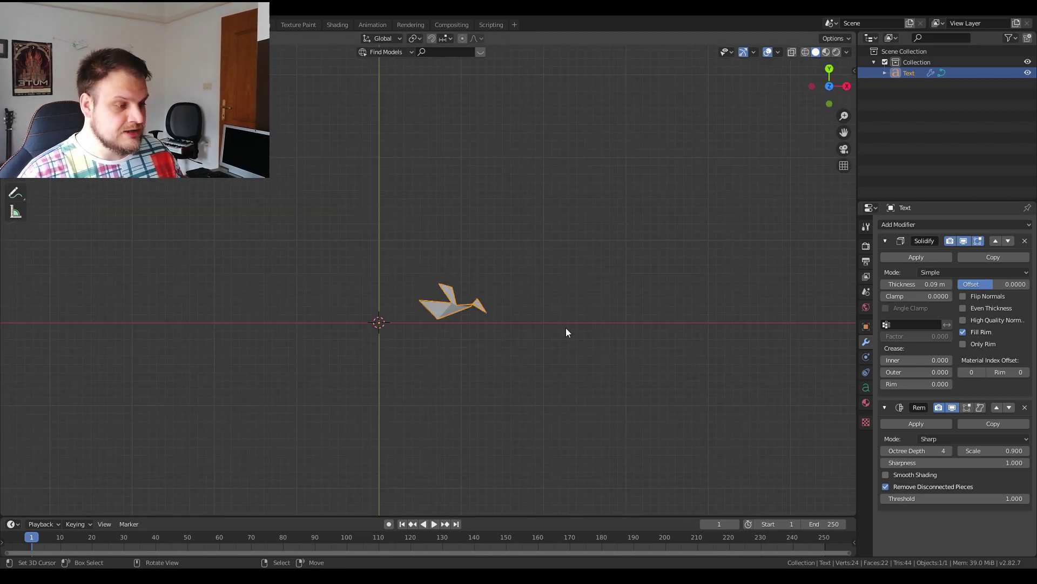
scroll(565, 327, up, 4)
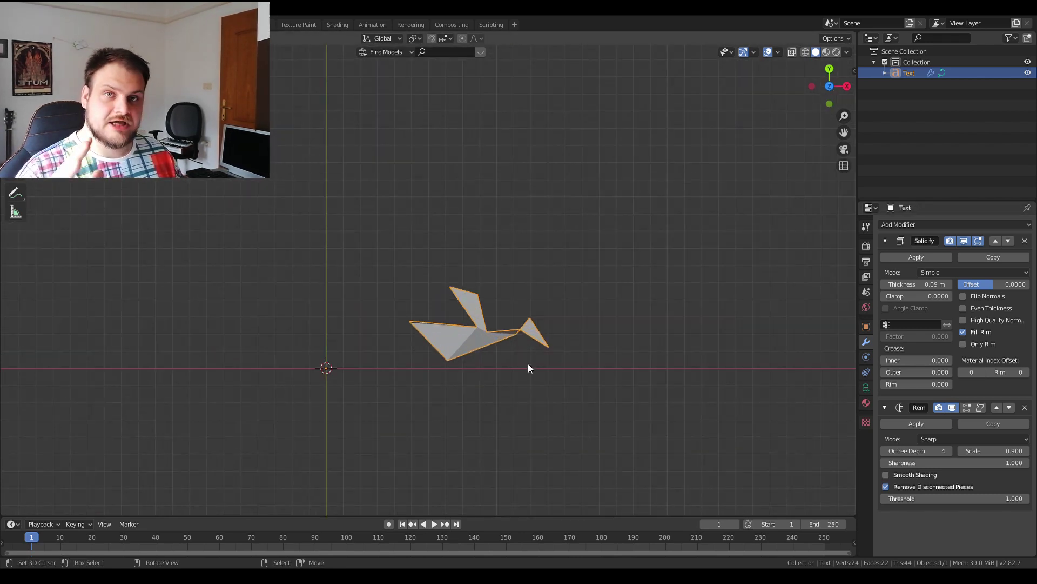
key(shift+z)
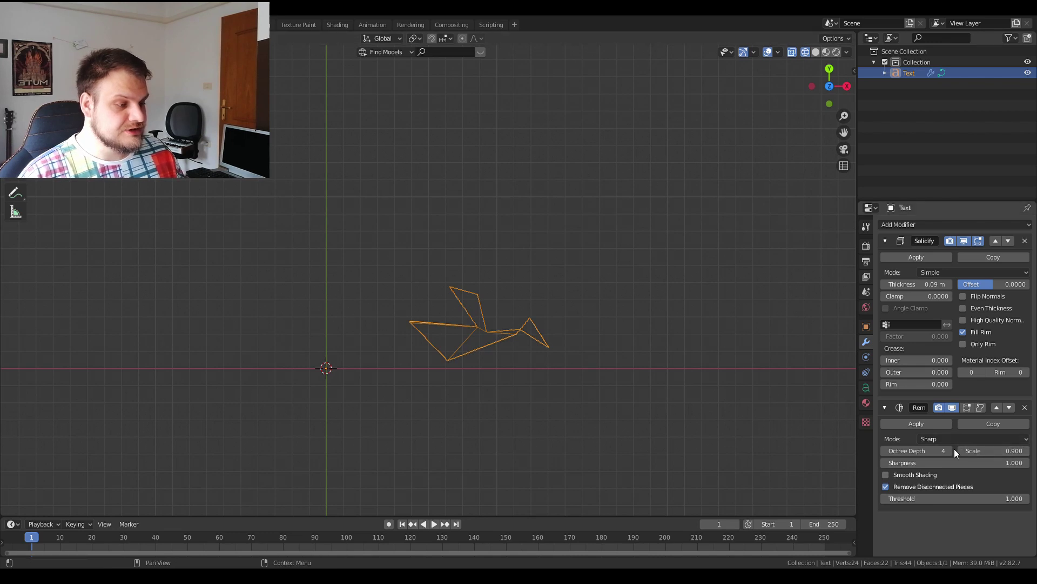
Set the Remesh modifier's octree depth to 6, threshold to 0 and scale to about 0.787
mouse_move(930, 452)
mouse_down()
mouse_move(949, 452)
mouse_move(931, 453)
mouse_up()
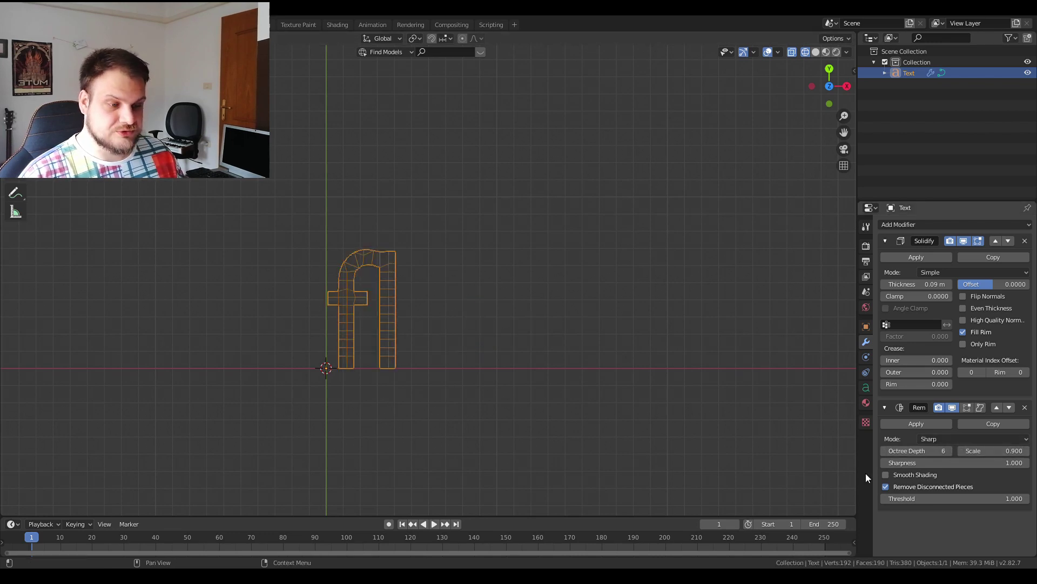
drag(1016, 499, 972, 499)
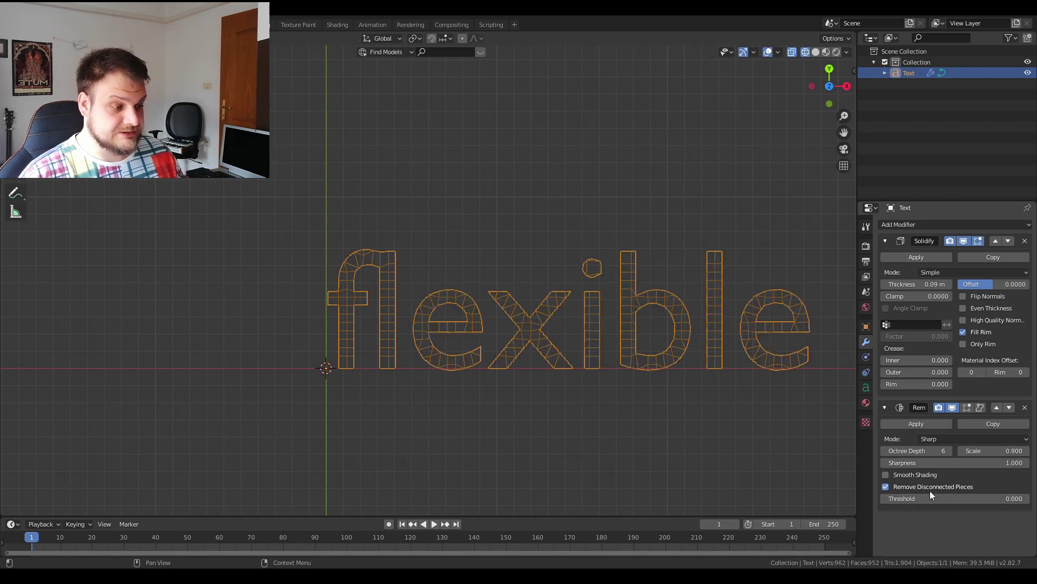
mouse_move(1000, 450)
mouse_down()
mouse_move(967, 451)
mouse_move(986, 450)
mouse_up()
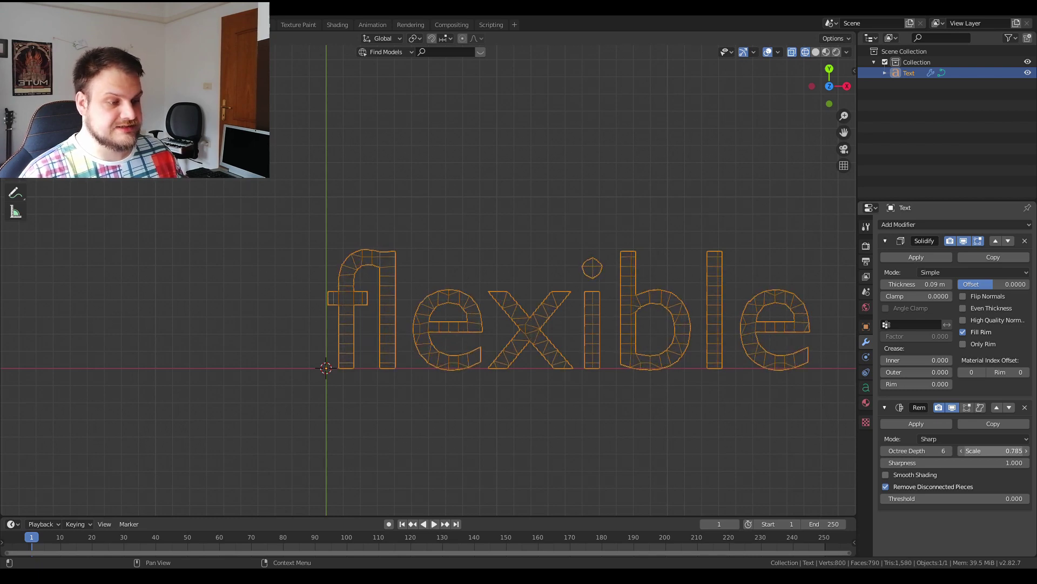
Convert the text object with its modifiers into a mesh and inspect its topology in Edit Mode
click(916, 257)
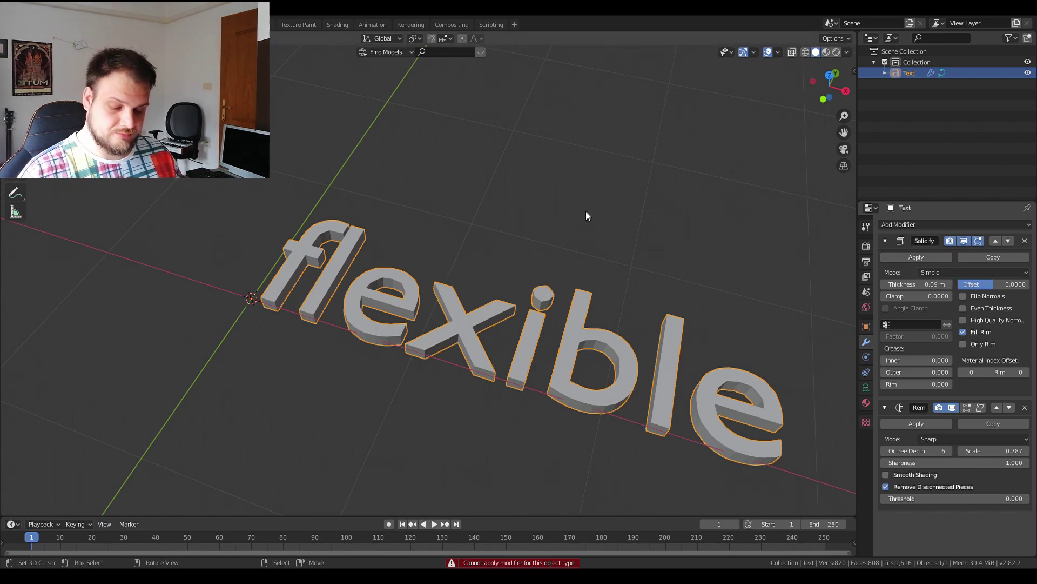
key(alt+c)
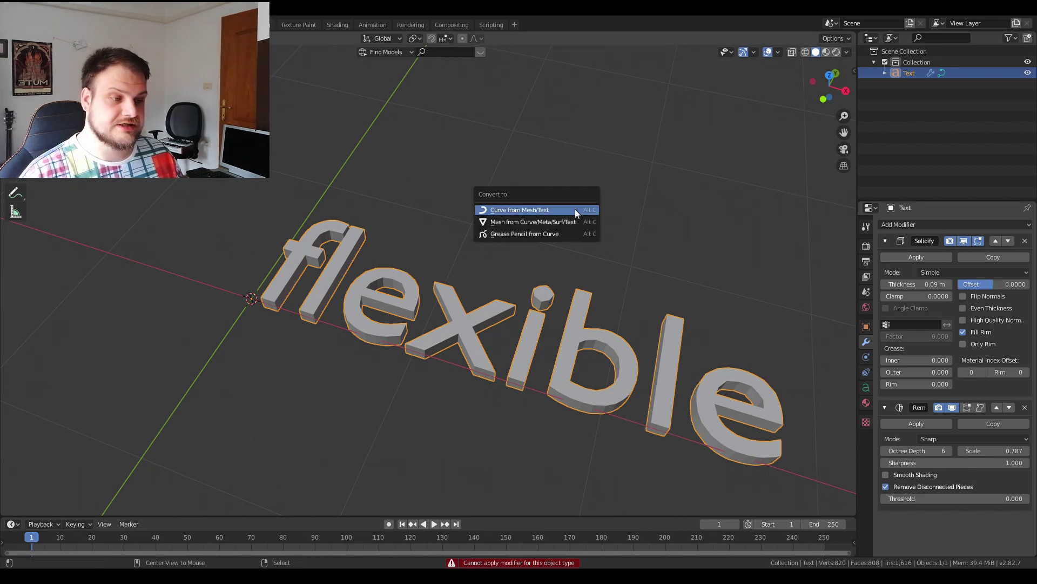
click(503, 224)
key(Tab)
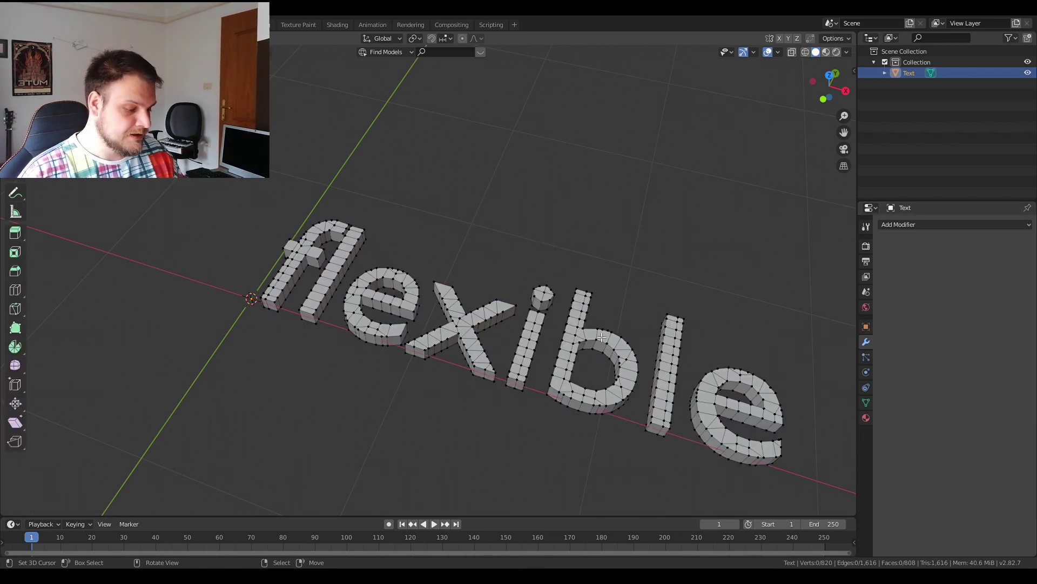
key(Tab)
Delete the front and back faces of the letter "f" in Edit Mode, keeping its side walls
key(KP_7)
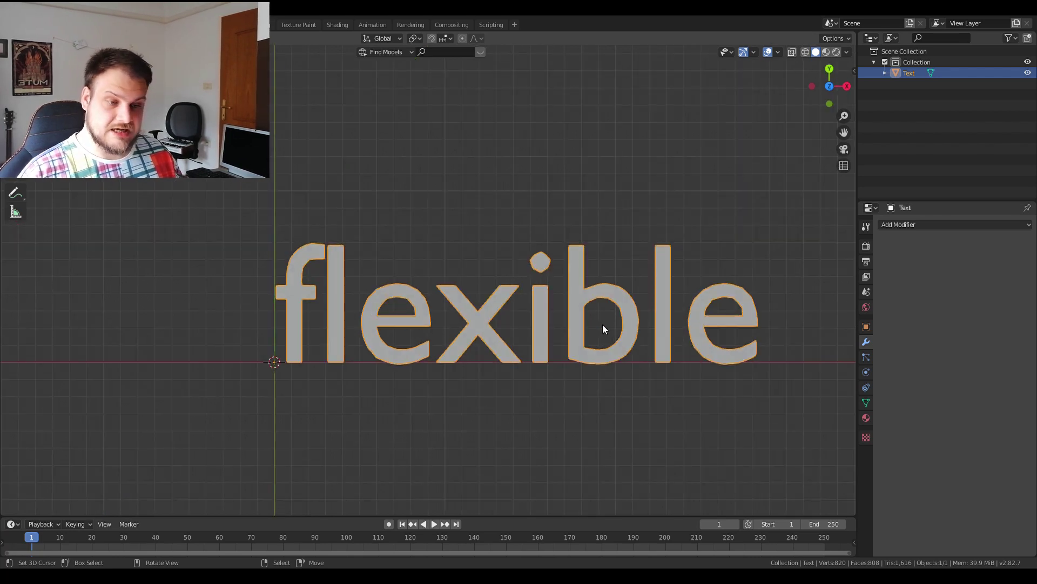
scroll(602, 325, up, 3)
shift+middle_drag(560, 330, 449, 315)
key(Tab)
shift+middle_drag(216, 300, 267, 293)
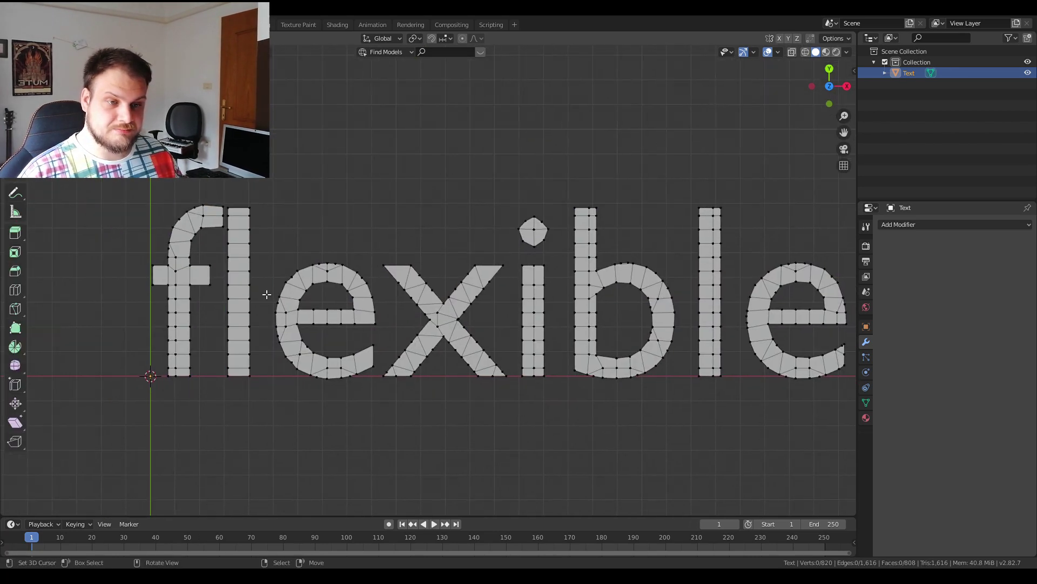
shift+middle_drag(217, 214, 312, 231)
key(2)
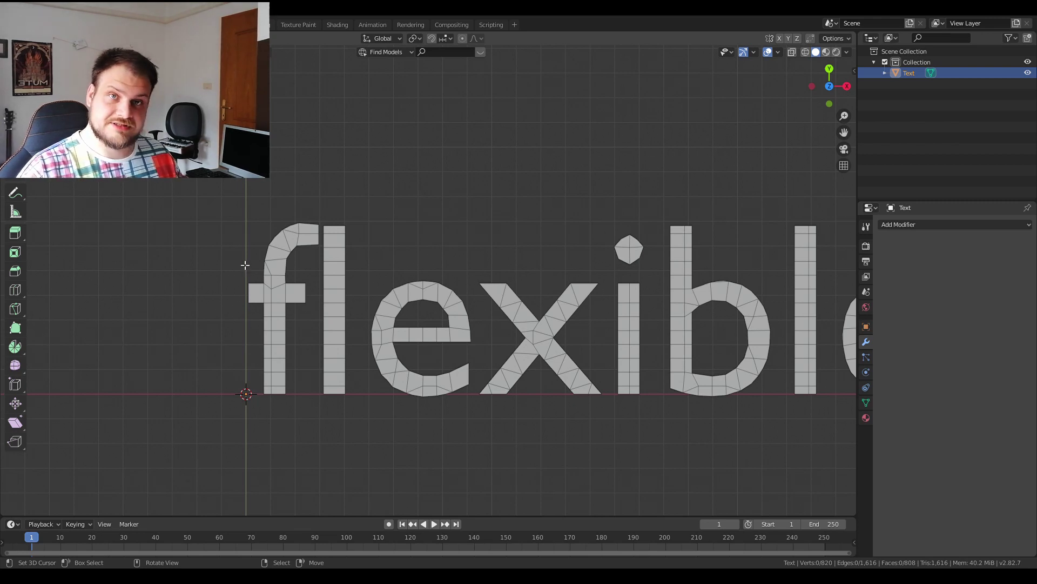
key(alt+z)
scroll(324, 321, up, 1)
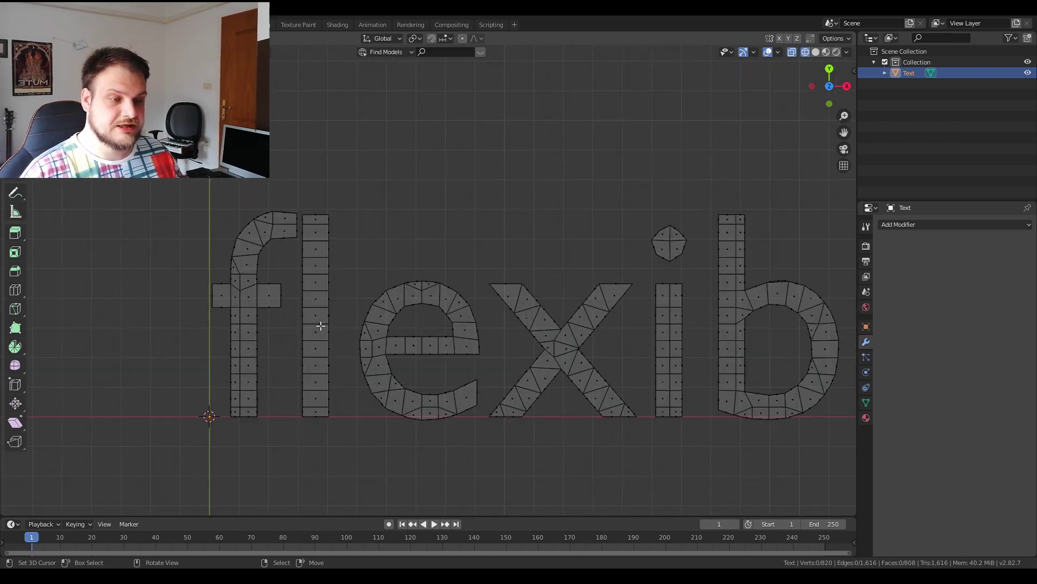
shift+middle_drag(324, 321, 413, 347)
key(c)
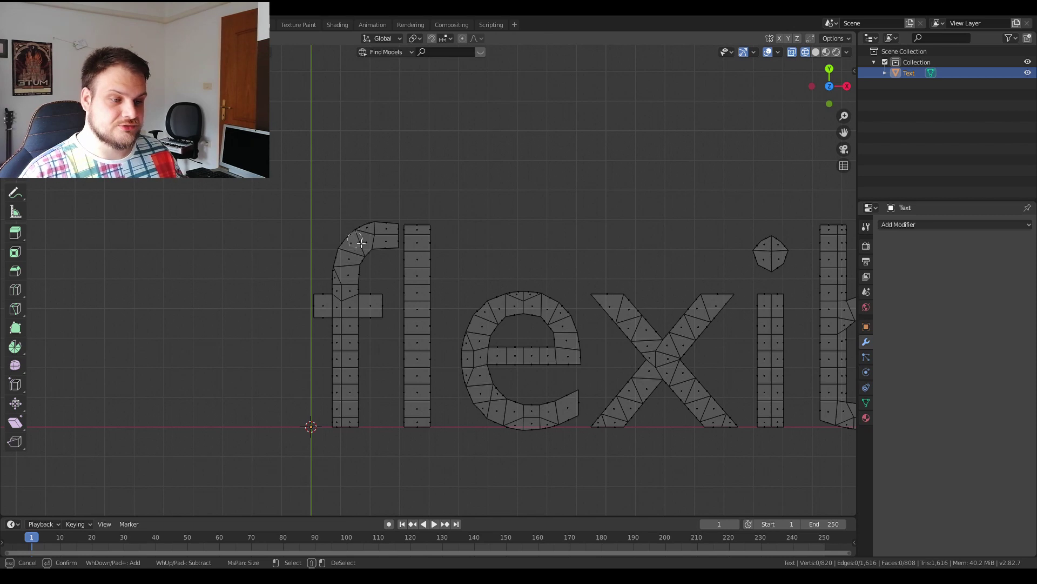
mouse_move(377, 238)
mouse_down()
mouse_move(344, 302)
mouse_move(344, 279)
mouse_move(355, 315)
mouse_move(332, 306)
mouse_move(368, 310)
mouse_move(351, 311)
mouse_move(348, 422)
mouse_move(342, 399)
mouse_up()
right_click(341, 399)
mouse_move(341, 399)
middle_down()
mouse_move(410, 296)
mouse_move(351, 305)
mouse_move(375, 238)
mouse_move(398, 324)
mouse_move(391, 339)
mouse_move(399, 357)
mouse_move(412, 347)
middle_up()
key(shift+z)
key(x)
click(383, 365)
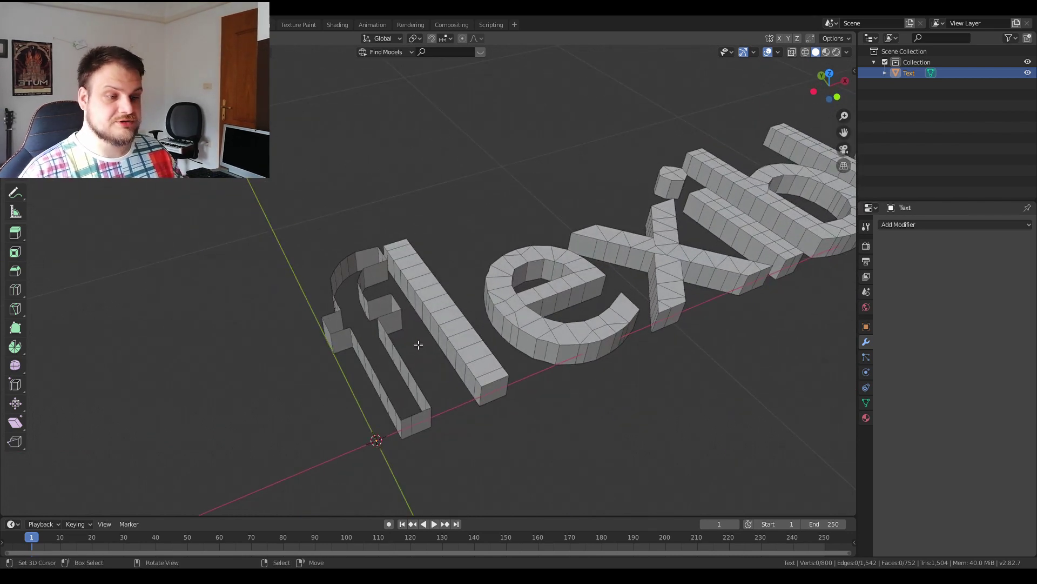
key(KP_1)
key(Tab)
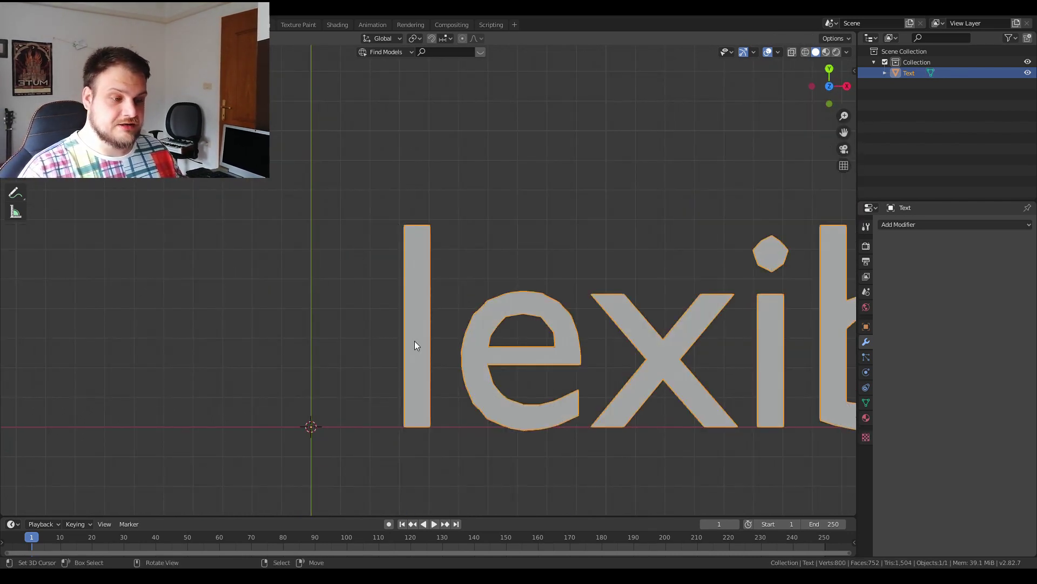
key(Tab)
scroll(414, 340, down, 3)
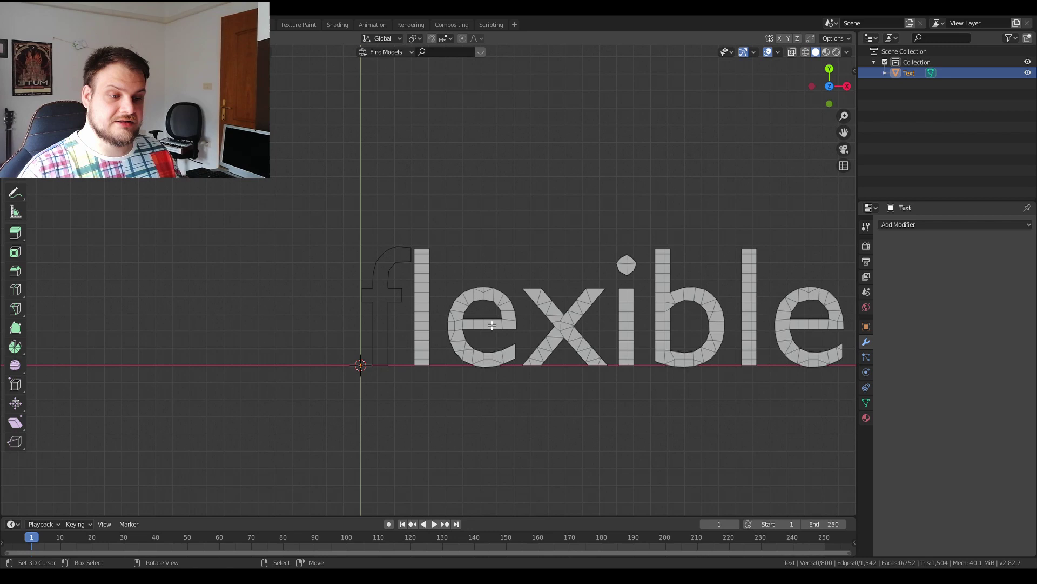
scroll(492, 324, up, 1)
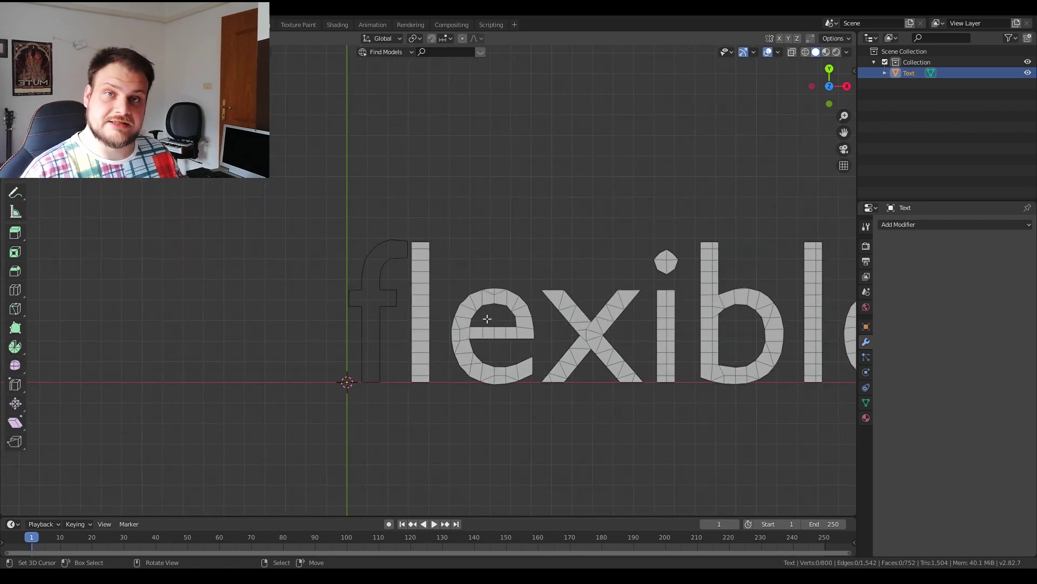
Return to Object Mode and set the text's origin to its geometry
key(Tab)
scroll(480, 329, down, 2)
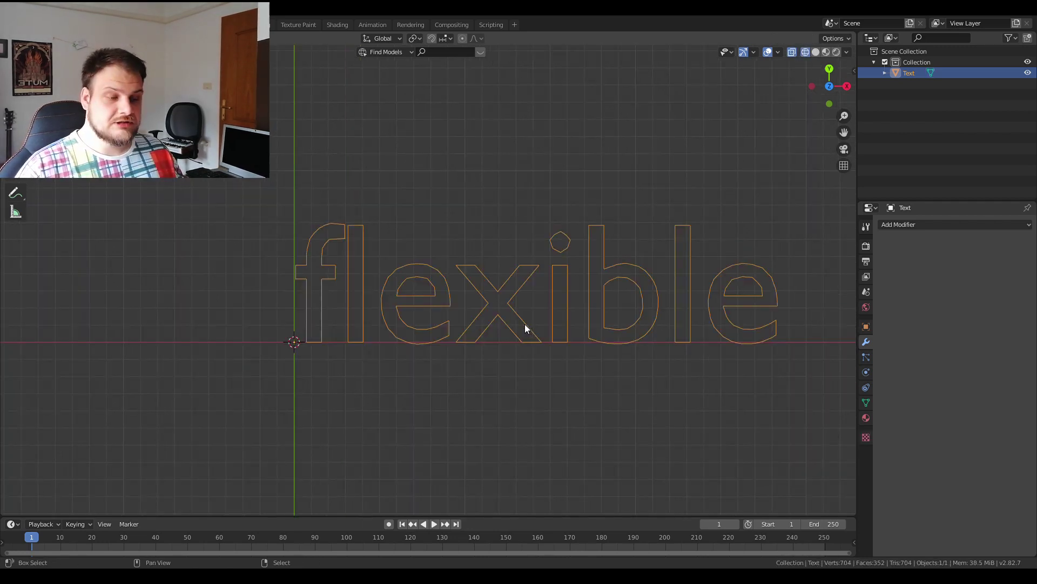
scroll(524, 323, up, 2)
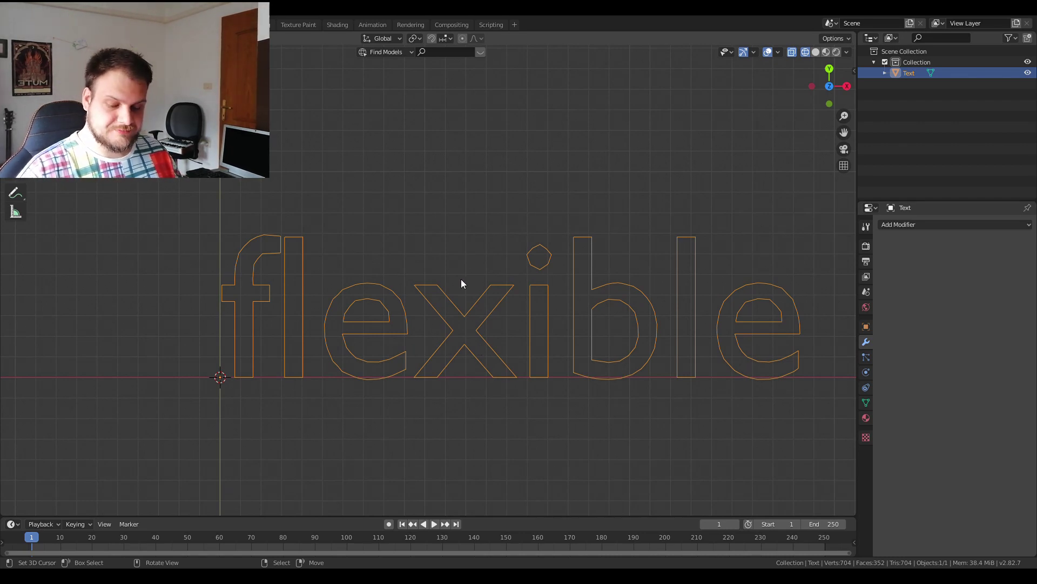
key(shift)
key(ctrl+alt+shift+c)
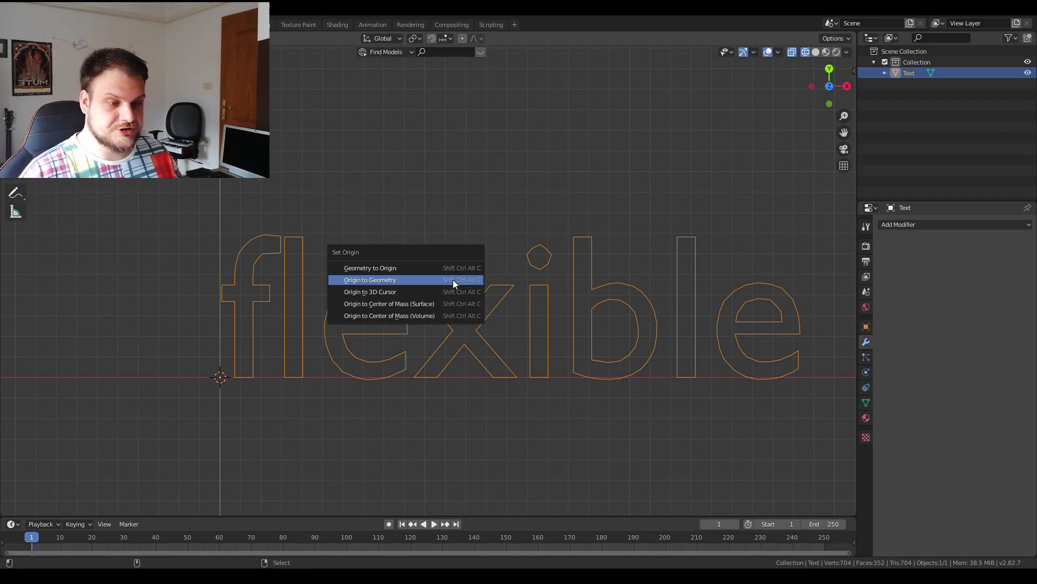
click(452, 281)
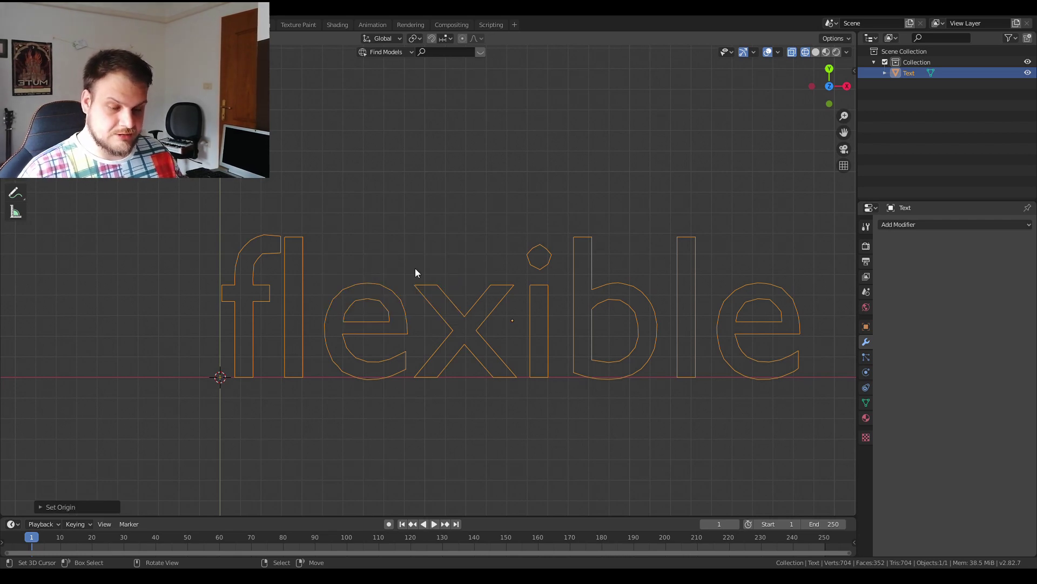
Snap the text to the 3D cursor so that it is centred on the world origin
key(shift+s)
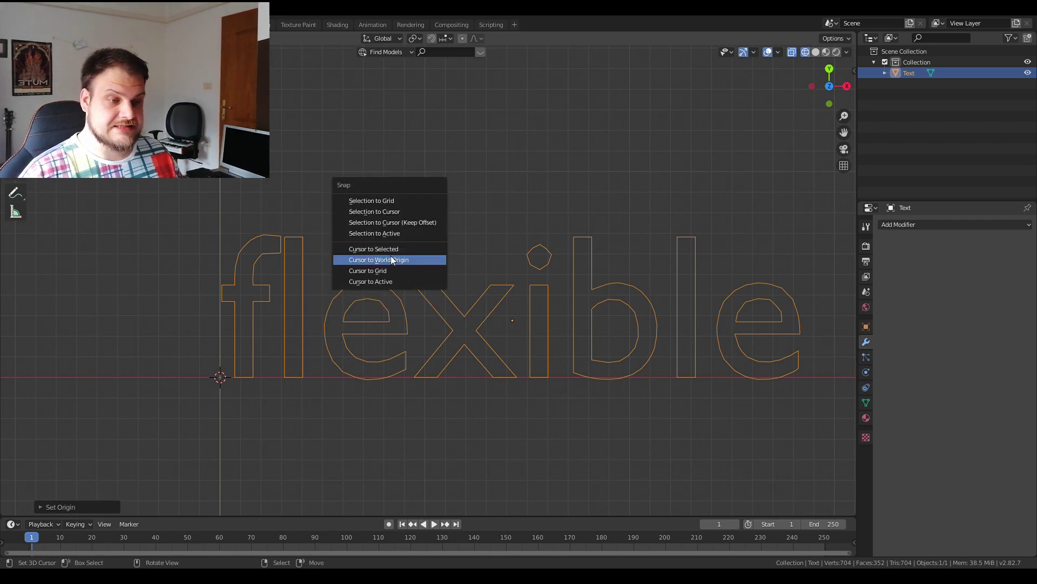
click(394, 213)
shift+middle_drag(289, 281, 546, 199)
scroll(544, 203, down, 2)
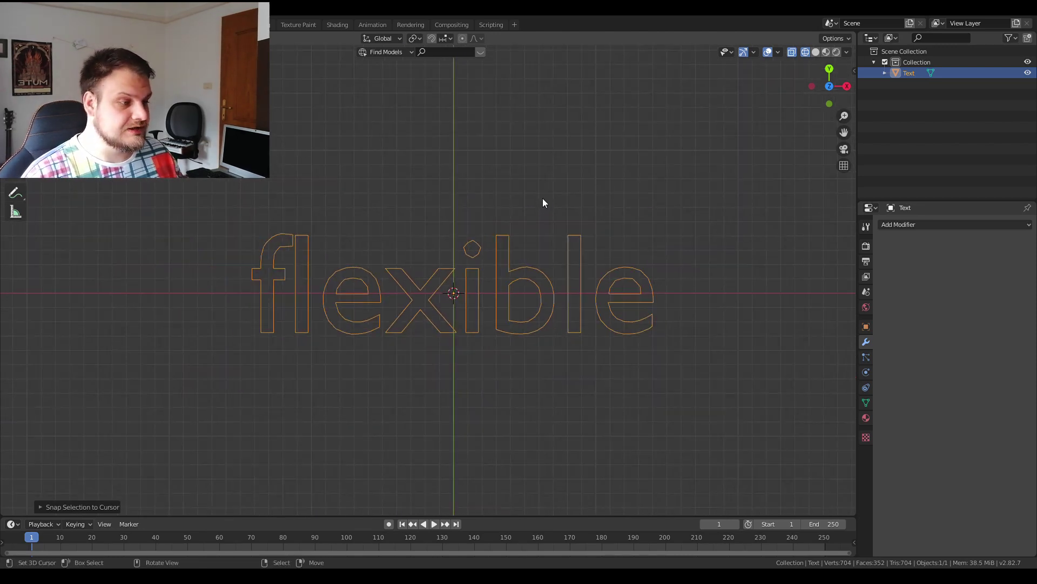
Add a Subdivision Surface modifier to the text with 2 viewport subdivisions and display it in solid shading
click(884, 224)
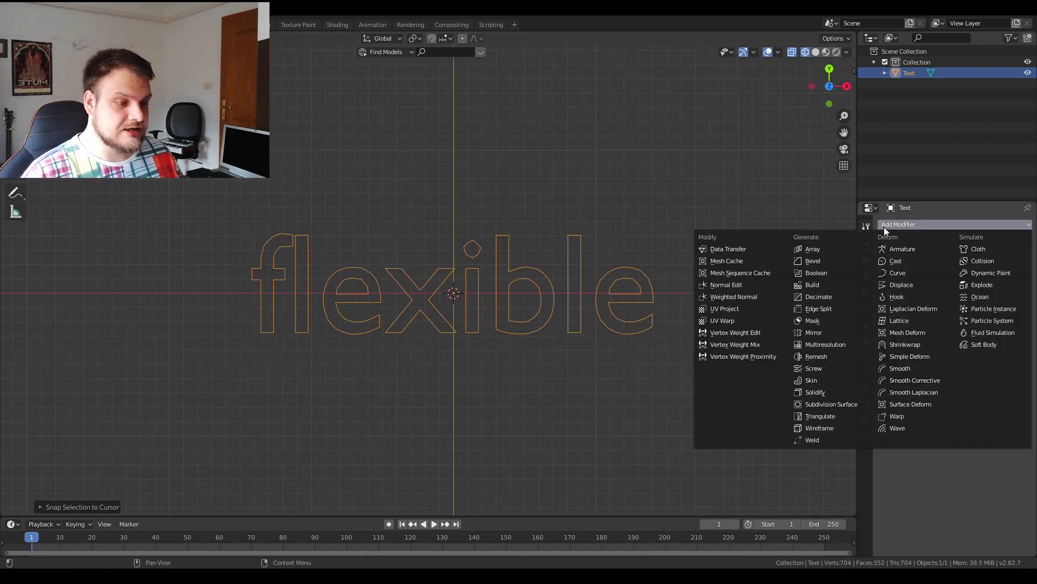
click(853, 404)
mouse_move(569, 361)
middle_down()
mouse_move(533, 311)
mouse_move(533, 288)
mouse_move(536, 312)
middle_up()
key(shift+z)
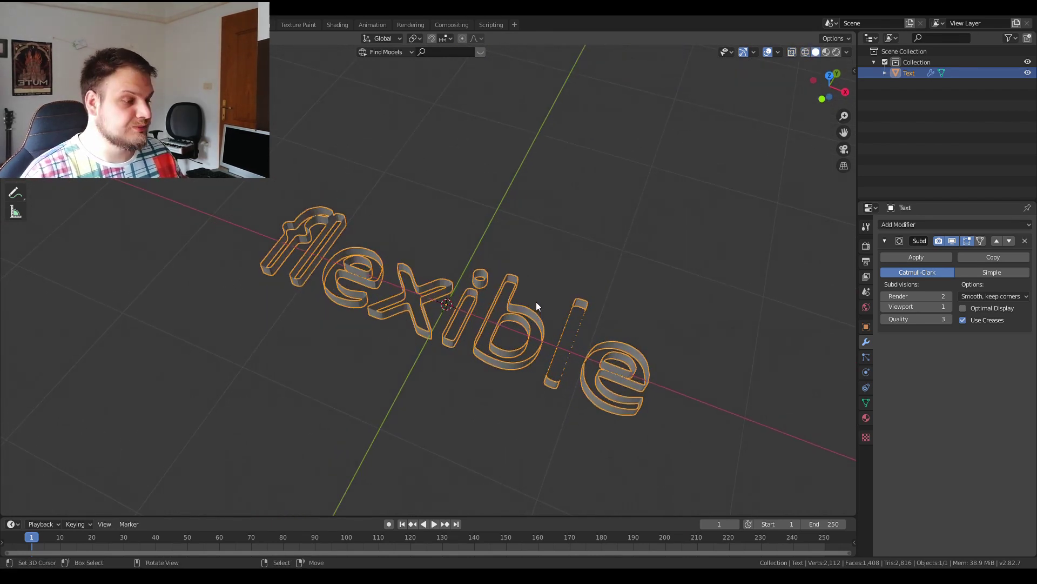
click(949, 305)
middle_drag(623, 281, 578, 317)
key(KP_7)
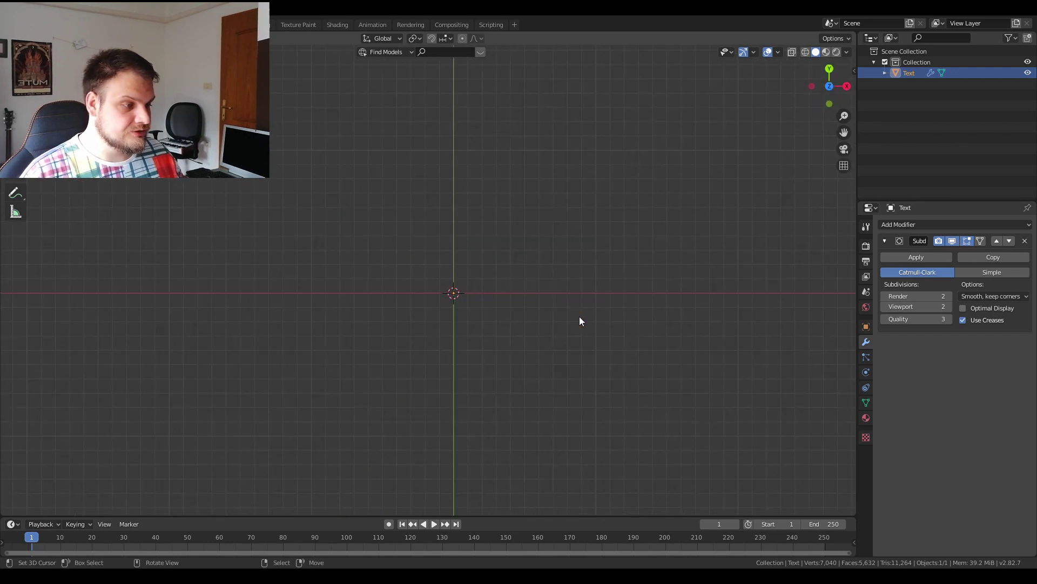
Add a Solidify modifier, try it above Subdivision Surface, and keep it below that modifier
click(949, 221)
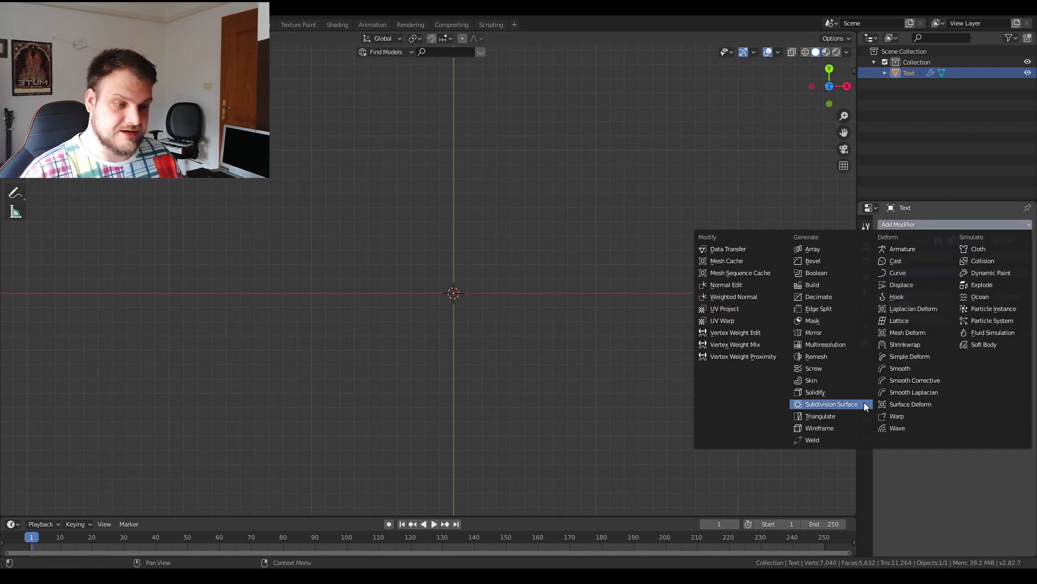
click(853, 392)
middle_drag(673, 366, 568, 258)
scroll(638, 291, up, 3)
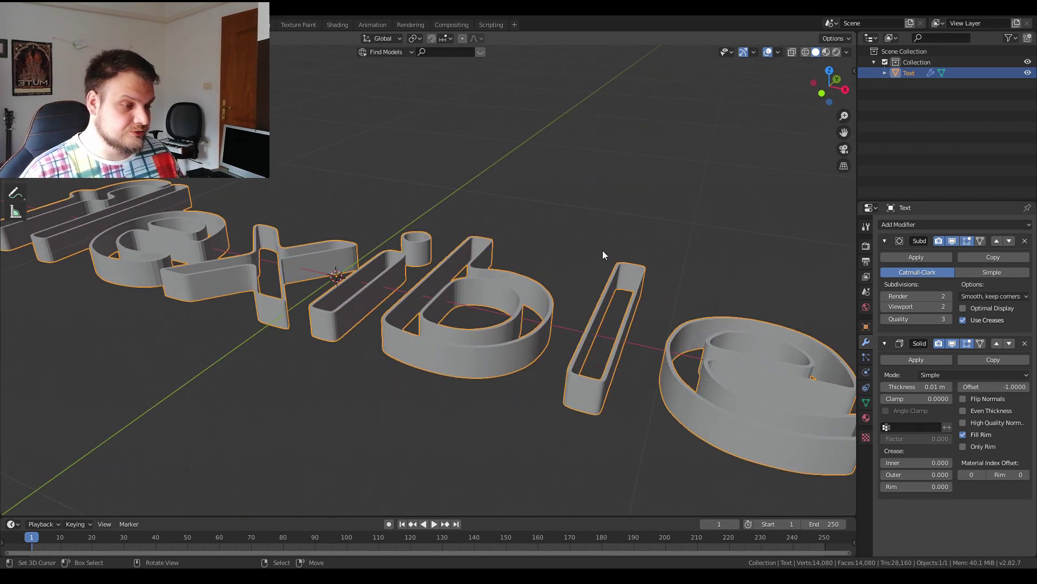
click(997, 344)
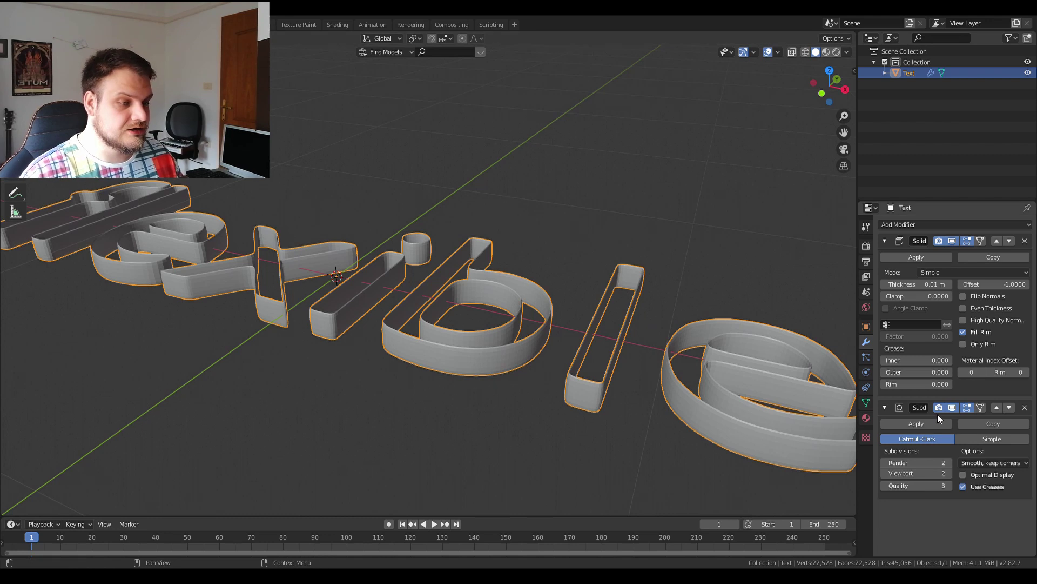
click(1009, 241)
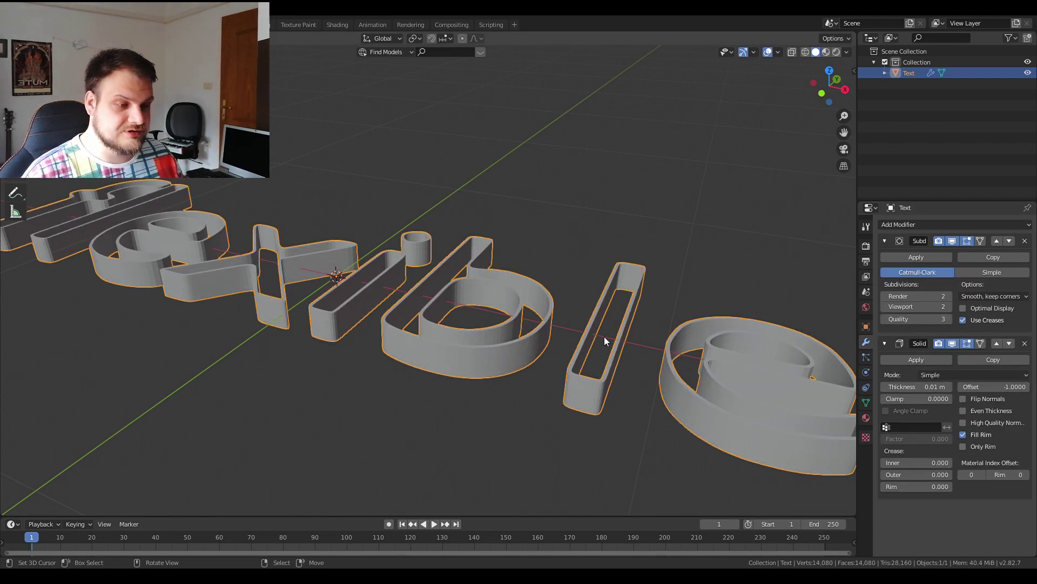
Set the Solidify modifier's offset to 1 and its thickness to 0.017 m
scroll(604, 340, up, 5)
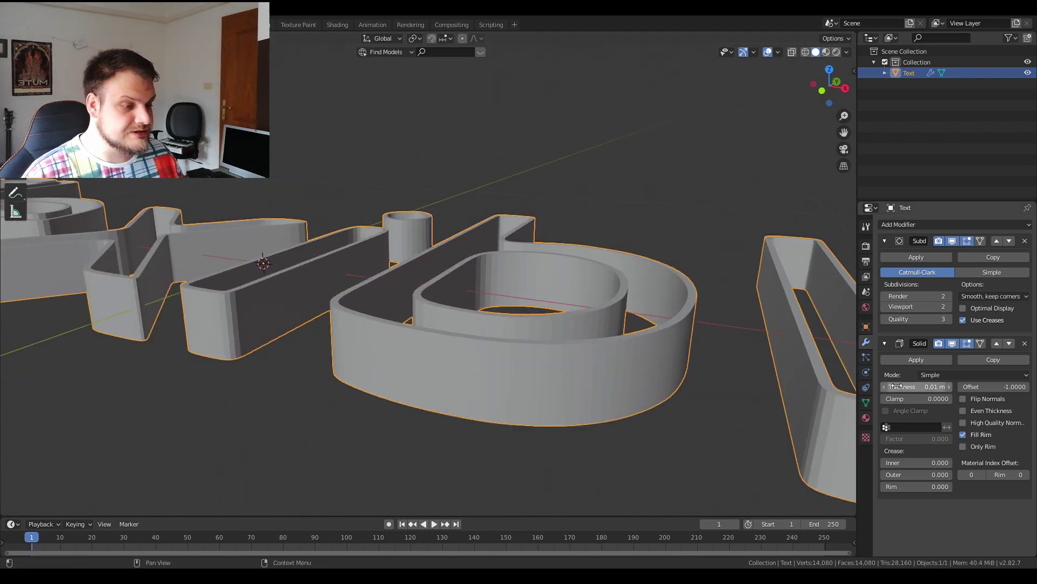
drag(917, 391, 1010, 392)
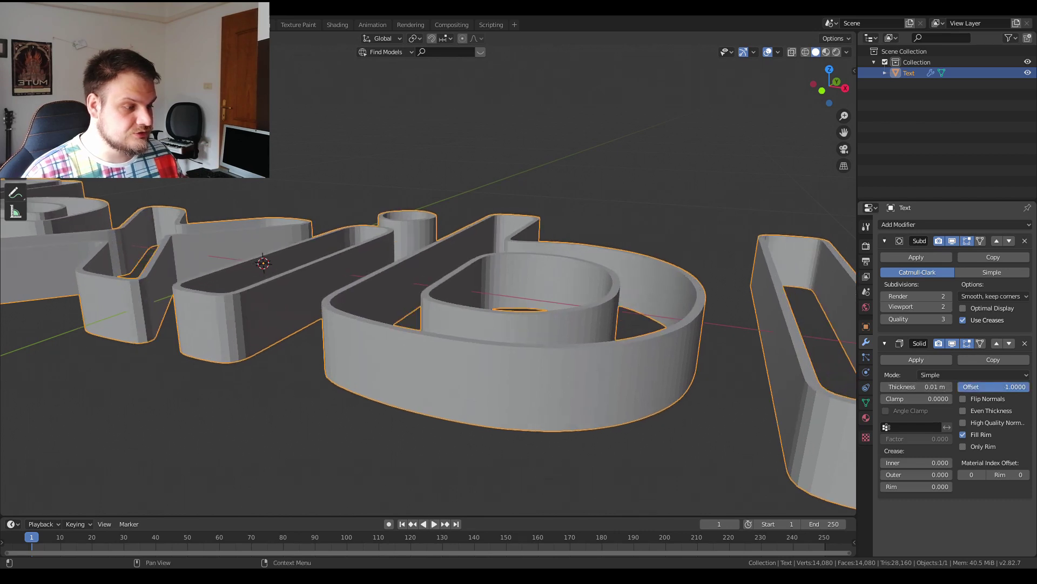
drag(917, 387, 921, 386)
scroll(552, 309, down, 8)
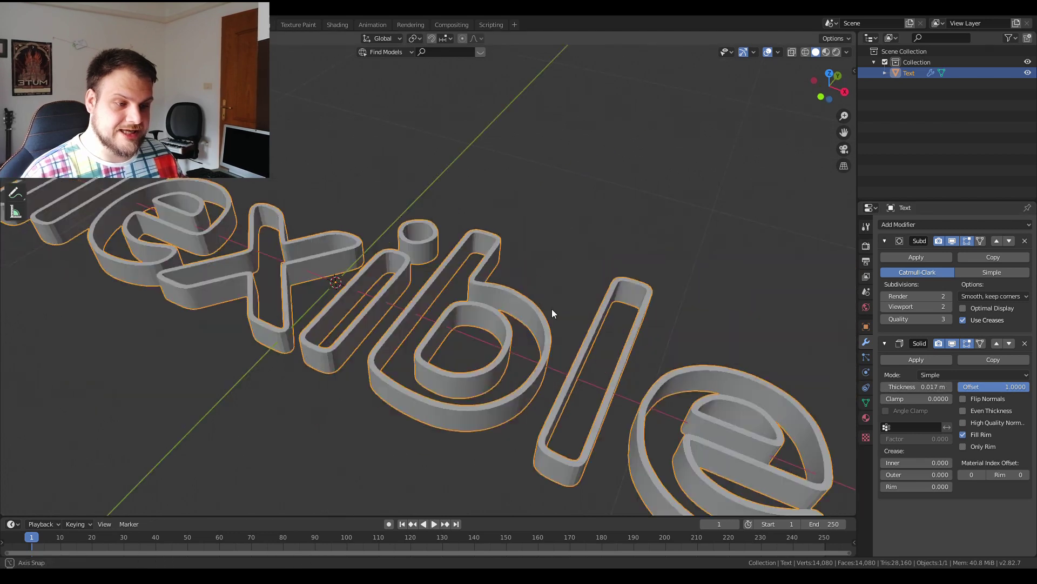
middle_drag(552, 309, 574, 316)
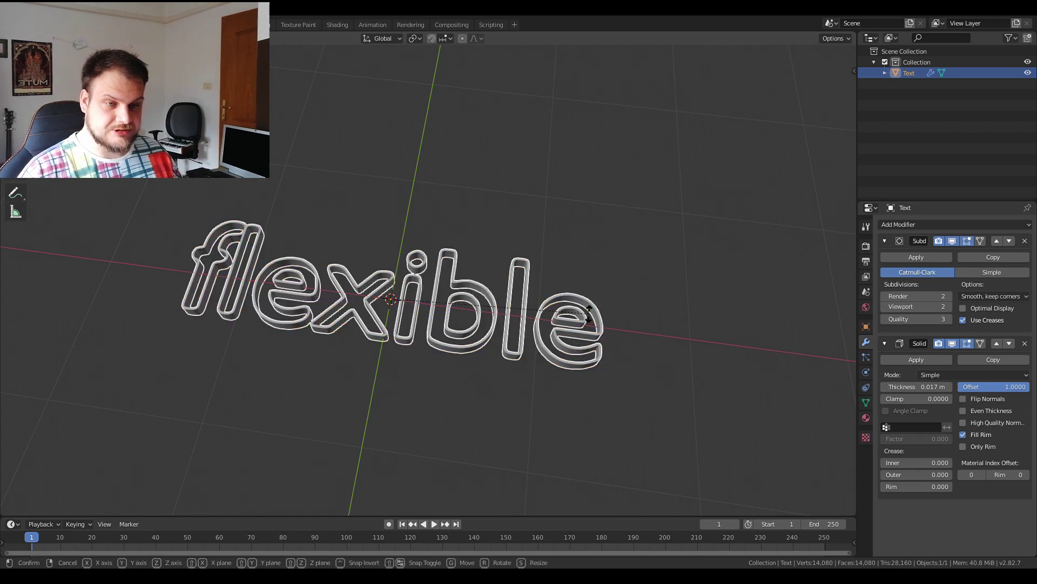
Rotate the text about the X axis so that it stands upright facing the front view
key(r)
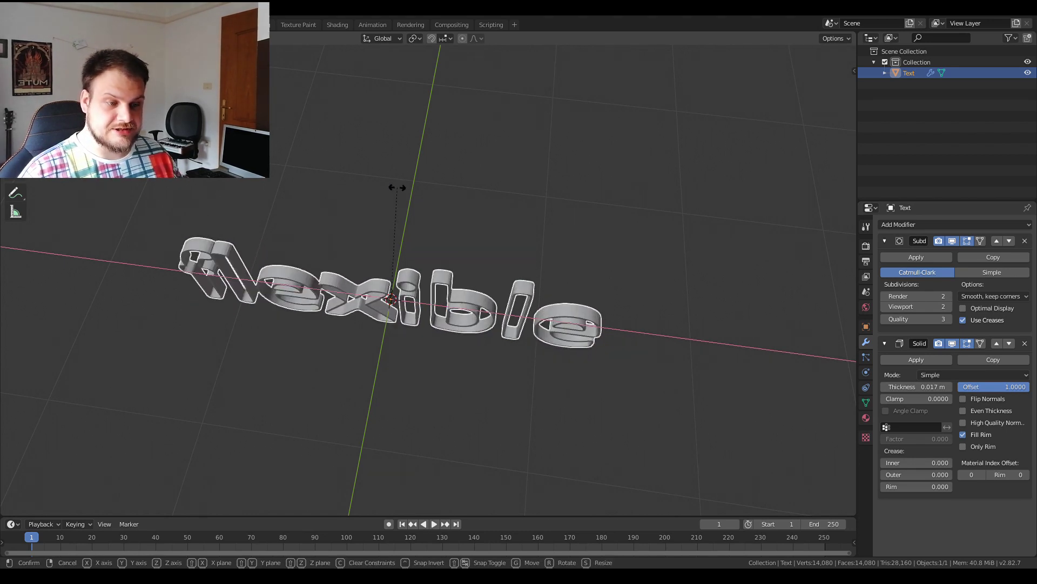
click(398, 187)
middle_drag(398, 187, 499, 266)
key(KP_1)
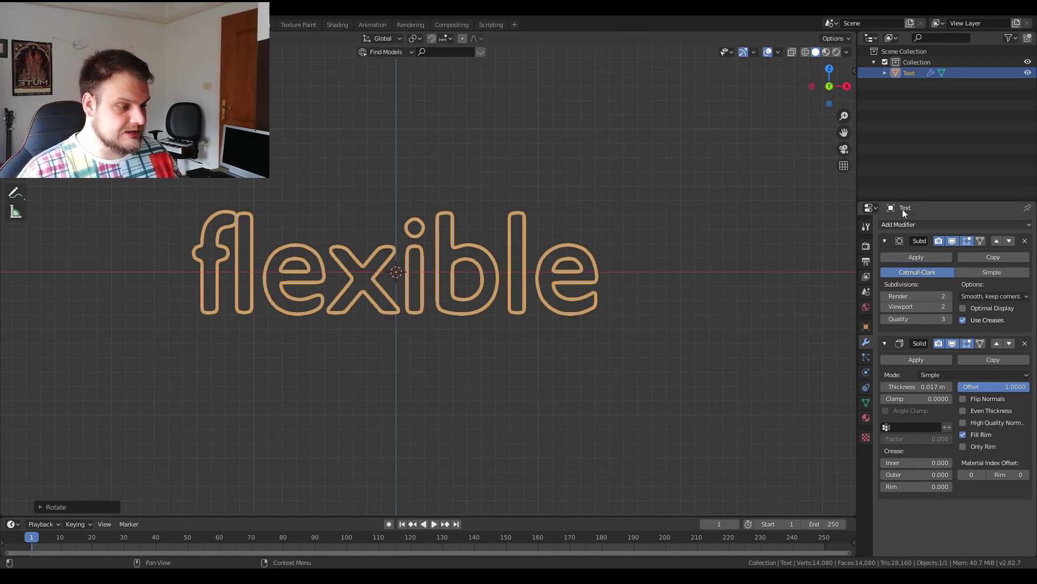
Add a Wave modifier below Solidify, play the animation to preview it, and return to frame 1
click(916, 224)
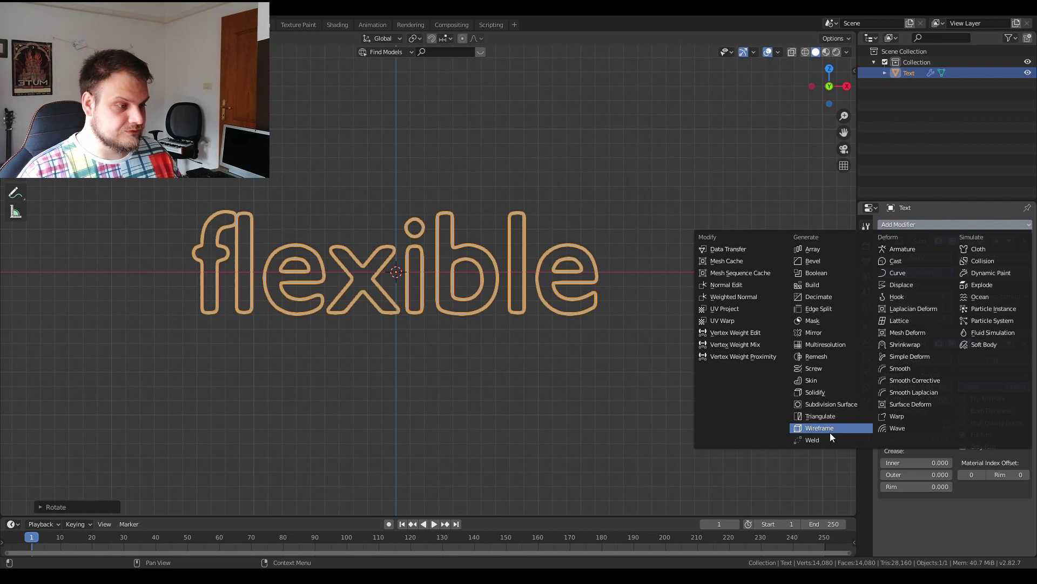
click(898, 427)
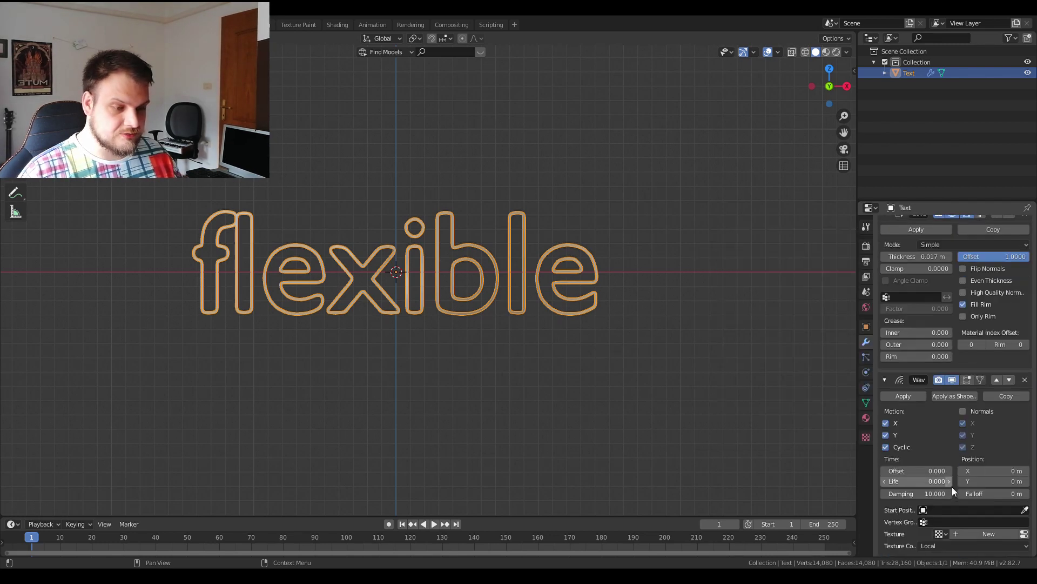
click(434, 523)
middle_drag(547, 299, 516, 279)
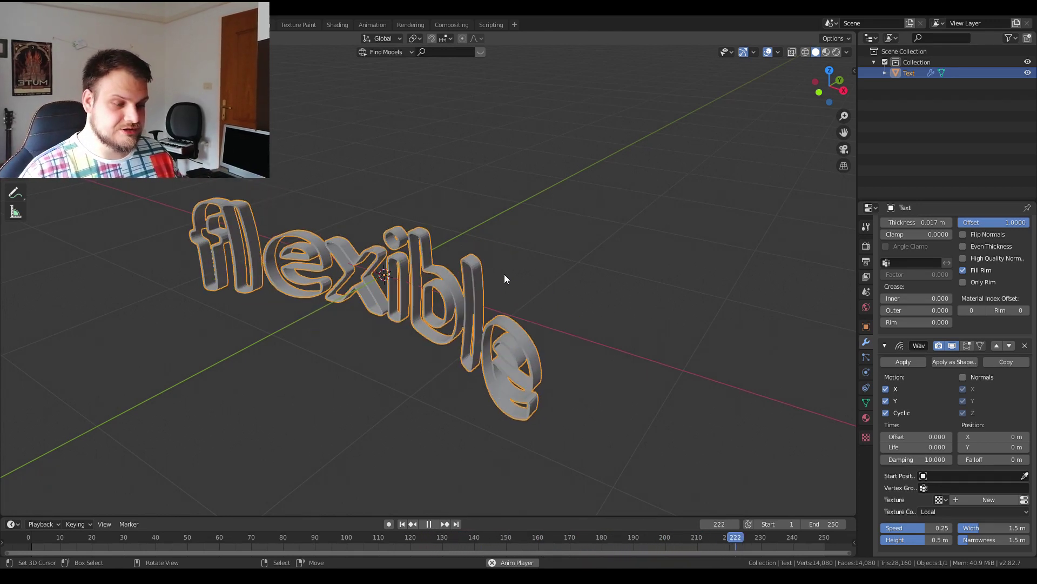
click(428, 524)
click(402, 523)
Stretch the whole text mesh along the Y axis in Edit Mode to give the letters long, deep walls
key(Tab)
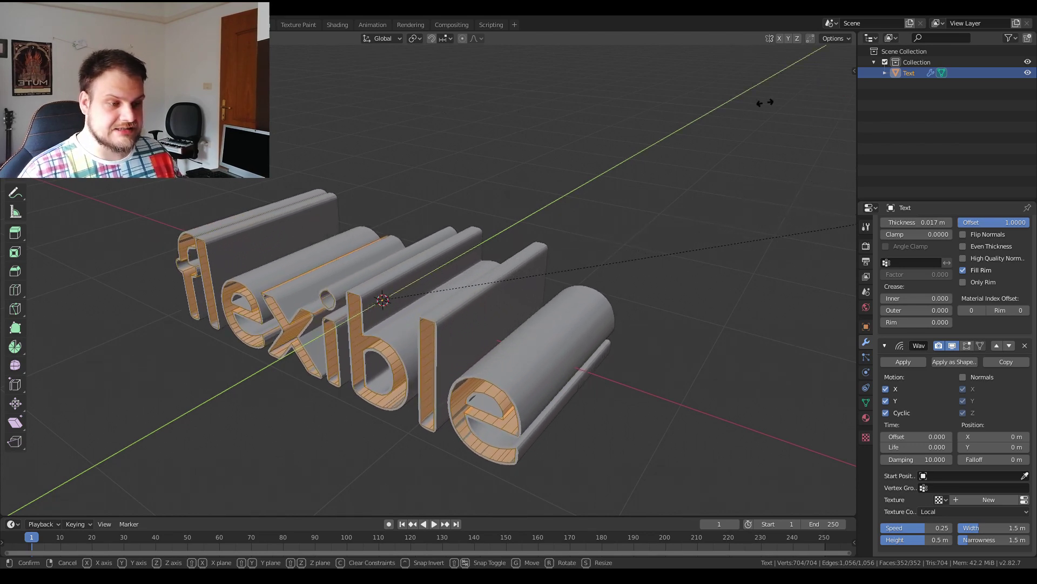
click(834, 405)
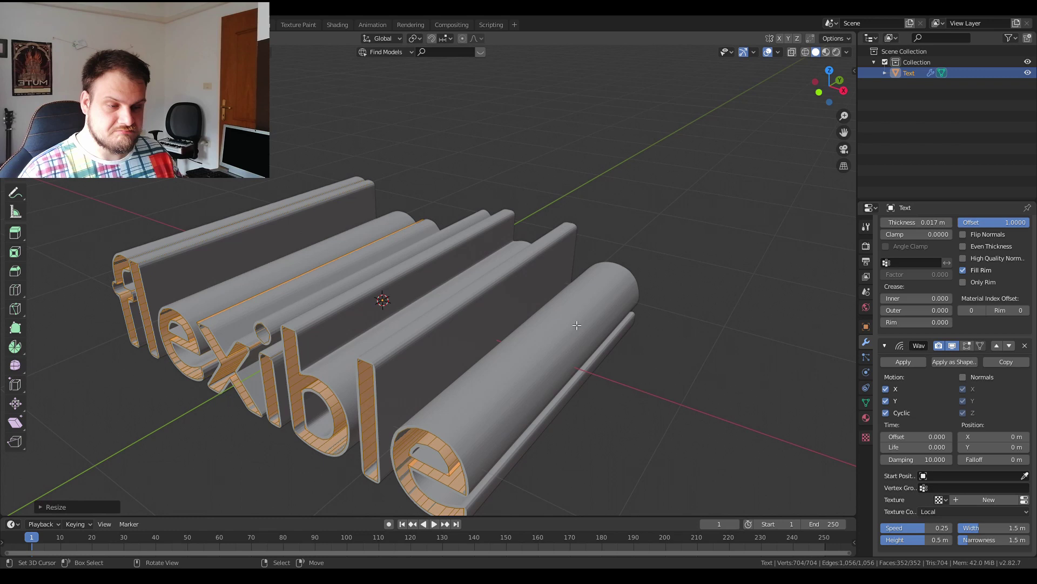
alt+middle_drag(577, 324, 536, 304)
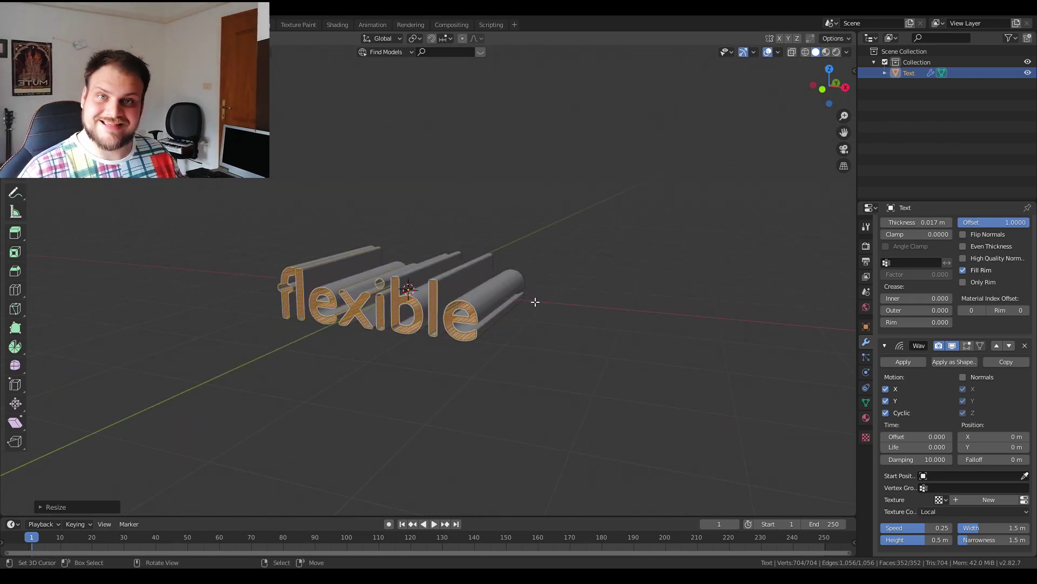
key(Tab)
Apply smooth shading to the text object and view the letters from another angle
scroll(535, 301, up, 3)
right_click(572, 396)
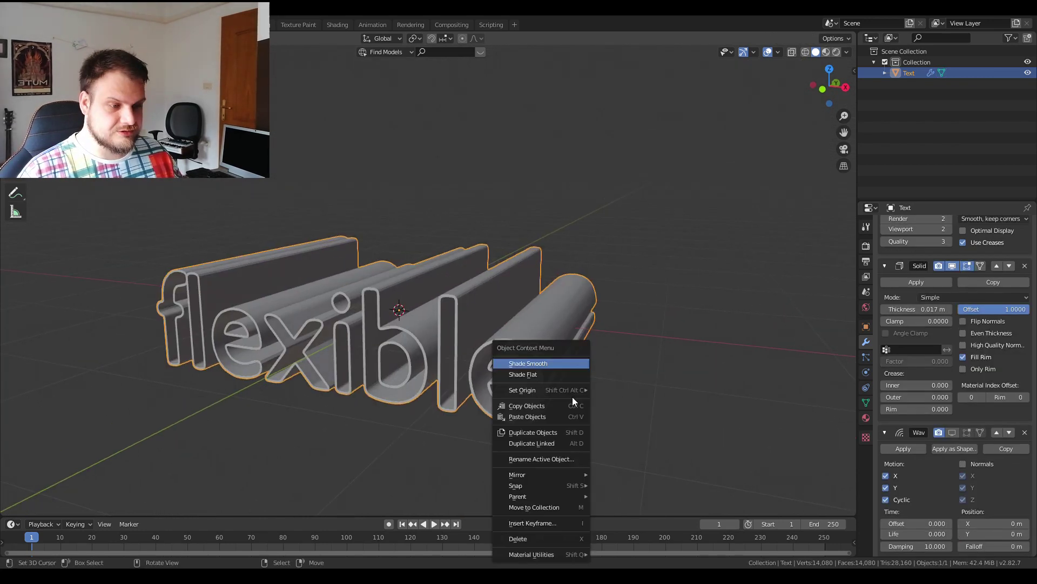
click(562, 364)
mouse_move(560, 365)
middle_down()
mouse_move(483, 433)
mouse_move(557, 352)
mouse_move(617, 351)
mouse_move(498, 354)
mouse_move(443, 382)
mouse_move(335, 406)
mouse_move(529, 394)
mouse_move(556, 378)
middle_up()
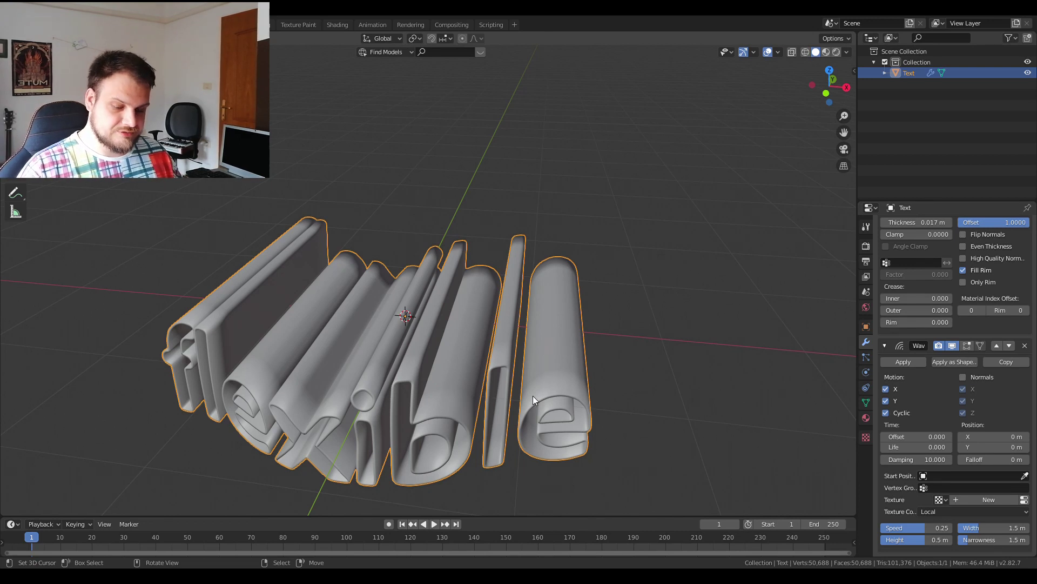
Rotate the text about the X axis so the deep letter walls stand vertically, and apply the object transform
key(s)
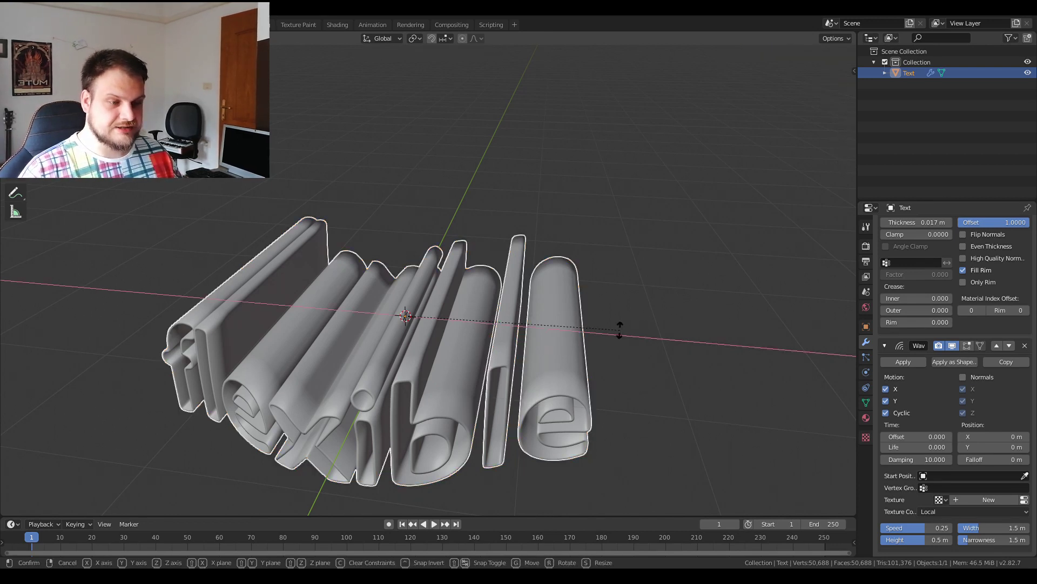
key(z)
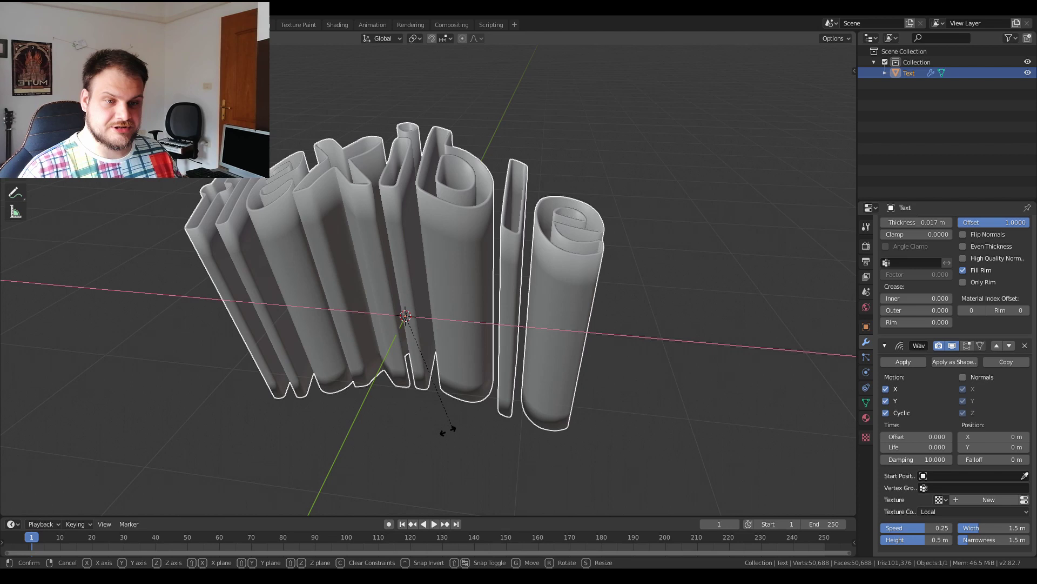
click(396, 432)
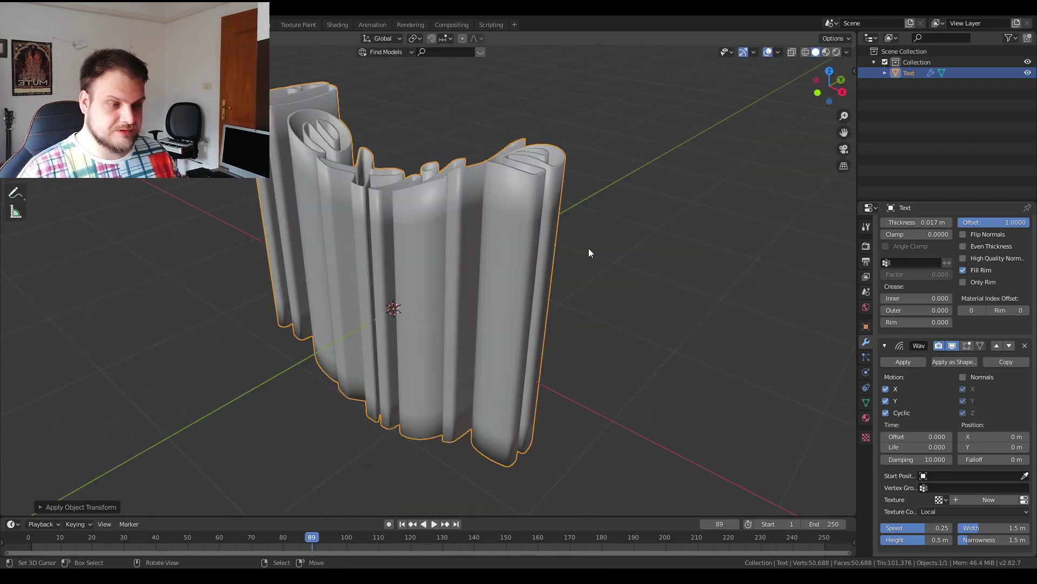
Rotate the text about the Y axis so the letter walls lie horizontally in a vertical stack, and apply the object transform
key(y)
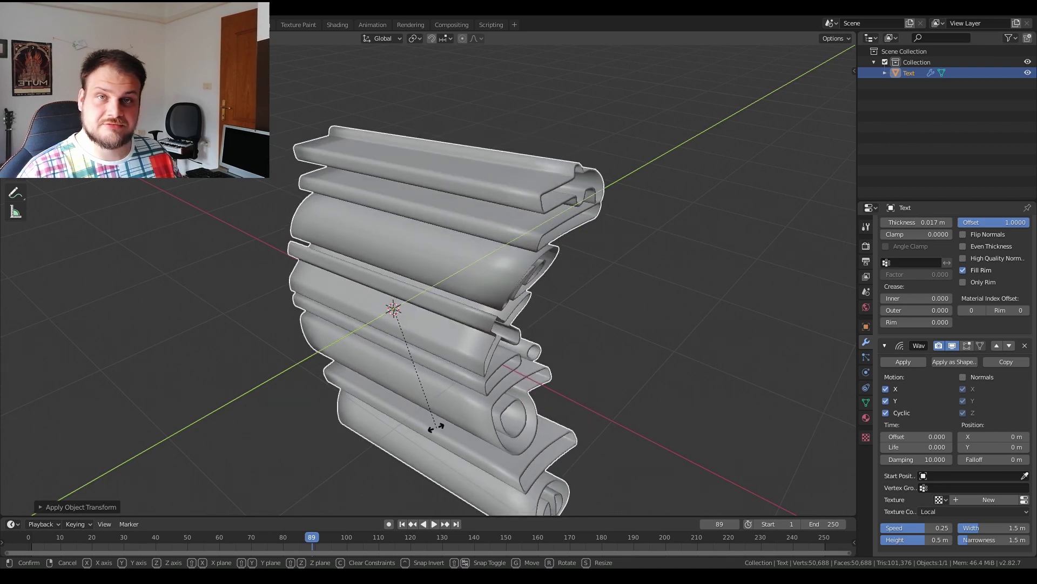
click(431, 428)
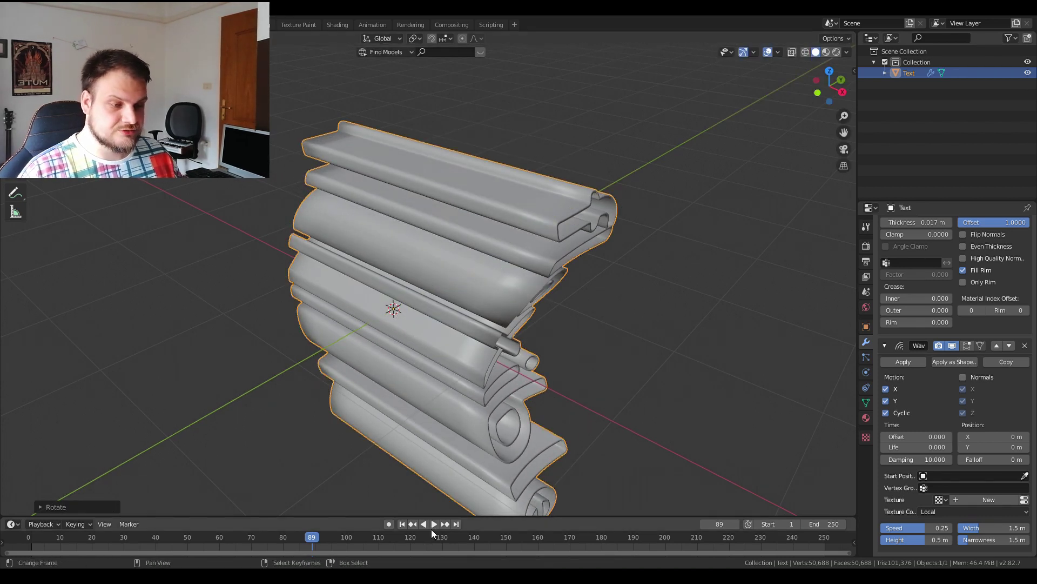
key(ctrl+a)
click(492, 413)
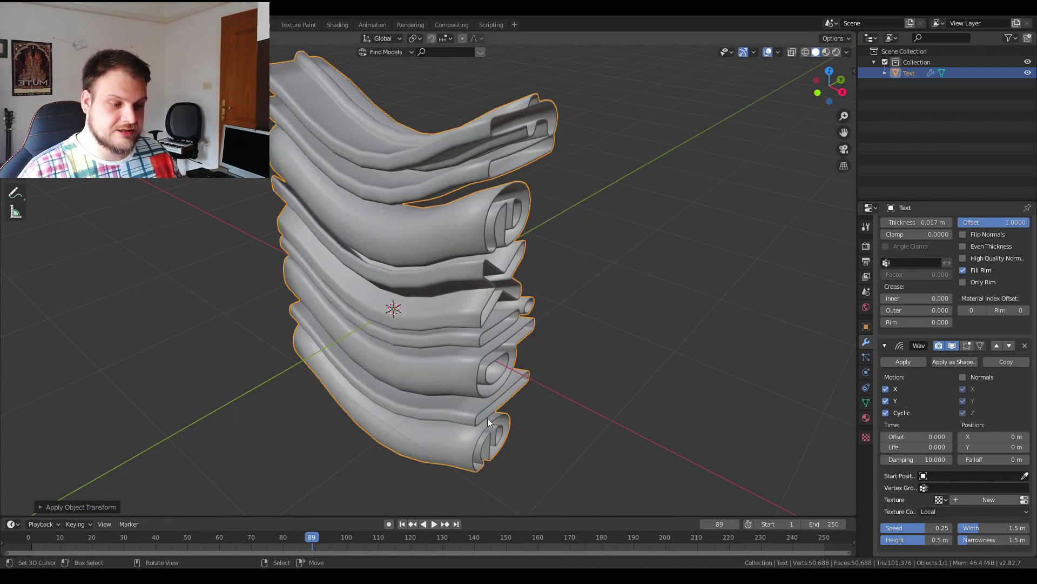
Play the wave animation of the reoriented text from frame 1
click(403, 523)
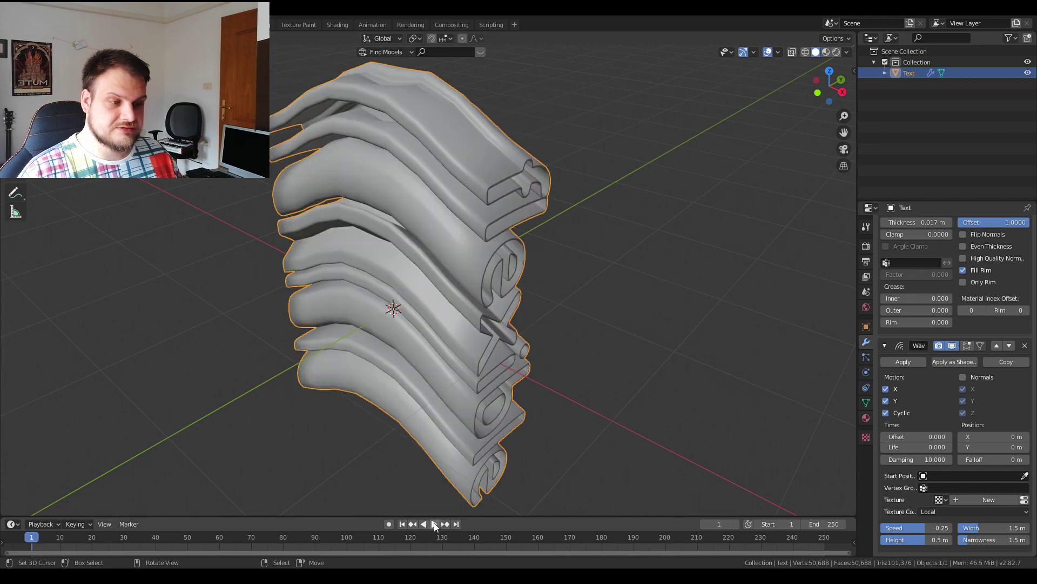
click(433, 523)
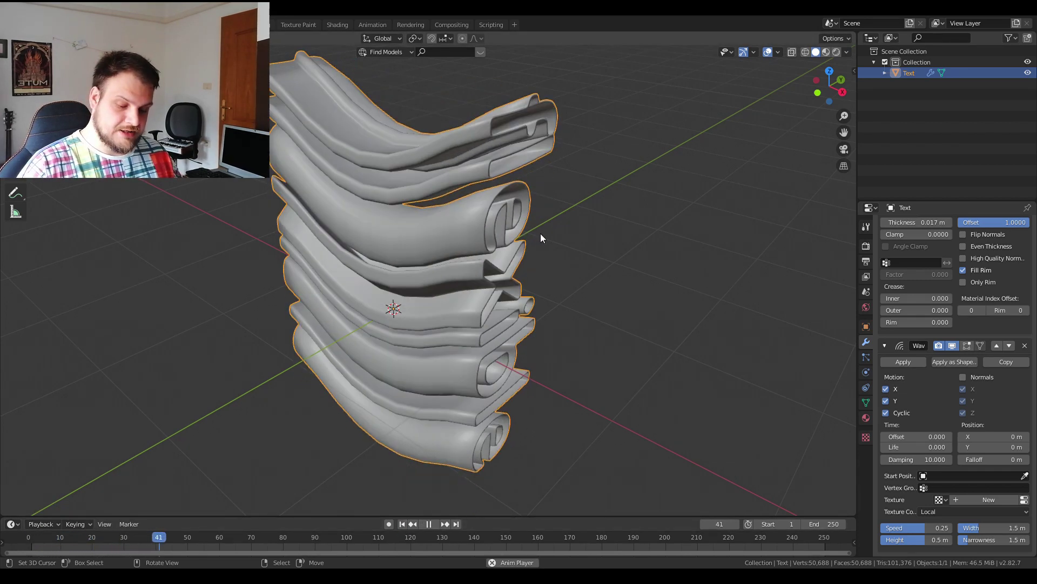
Rotate the text object about the Z axis so the letter fronts face the opposite end of their depth direction
key(s)
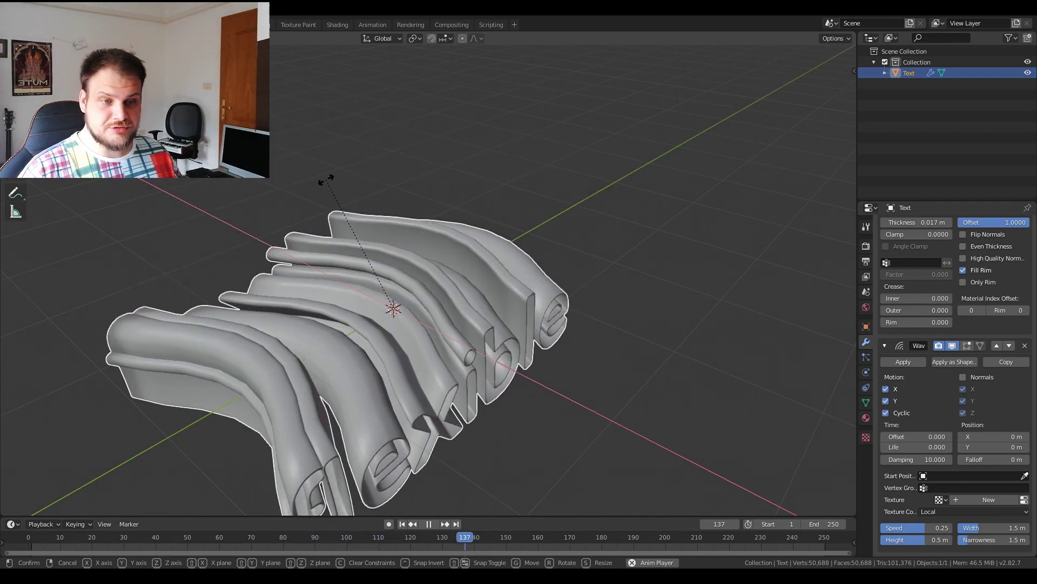
key(r)
click(429, 180)
key(r)
key(z)
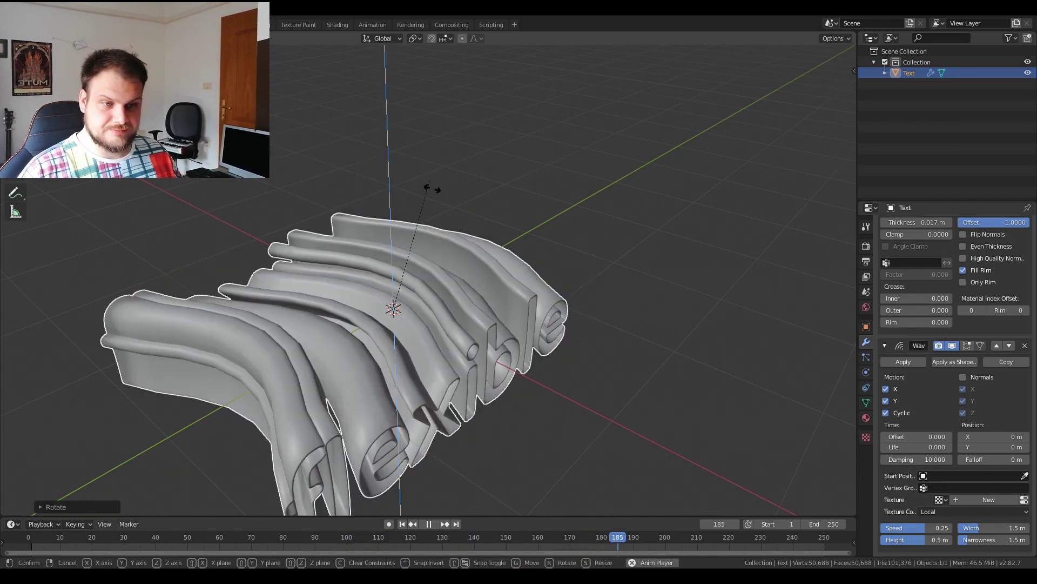
click(482, 336)
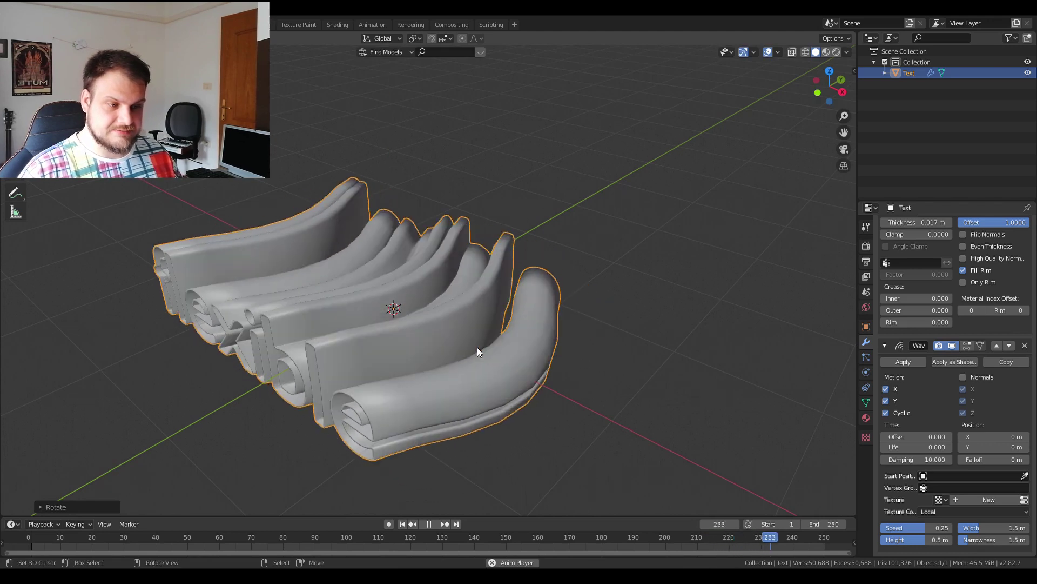
mouse_move(478, 347)
middle_down()
mouse_move(518, 303)
mouse_move(485, 361)
middle_up()
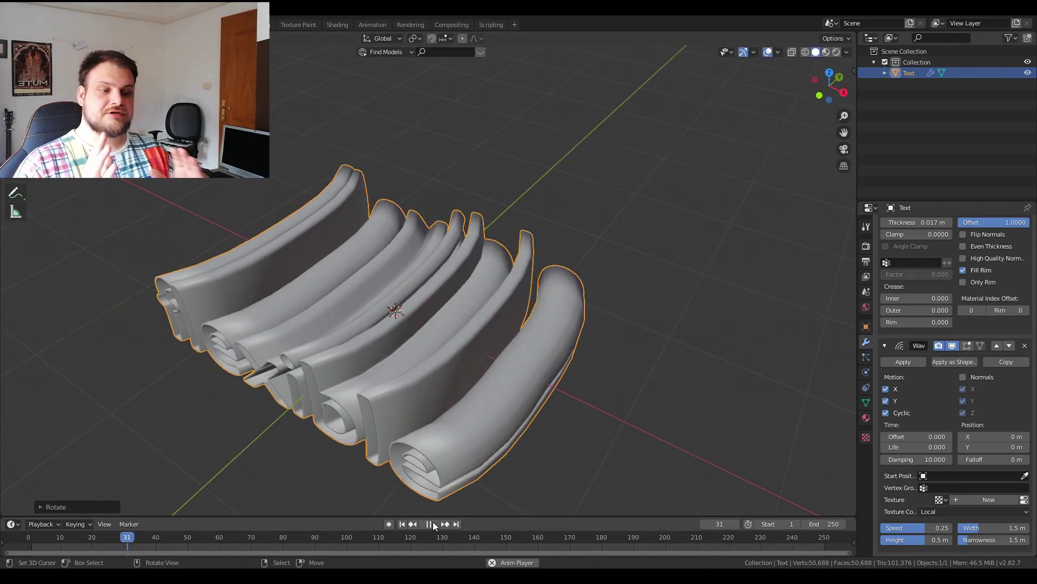
Set the Wave modifier's start position X to -3 m and replay the animation from frame 1
click(430, 522)
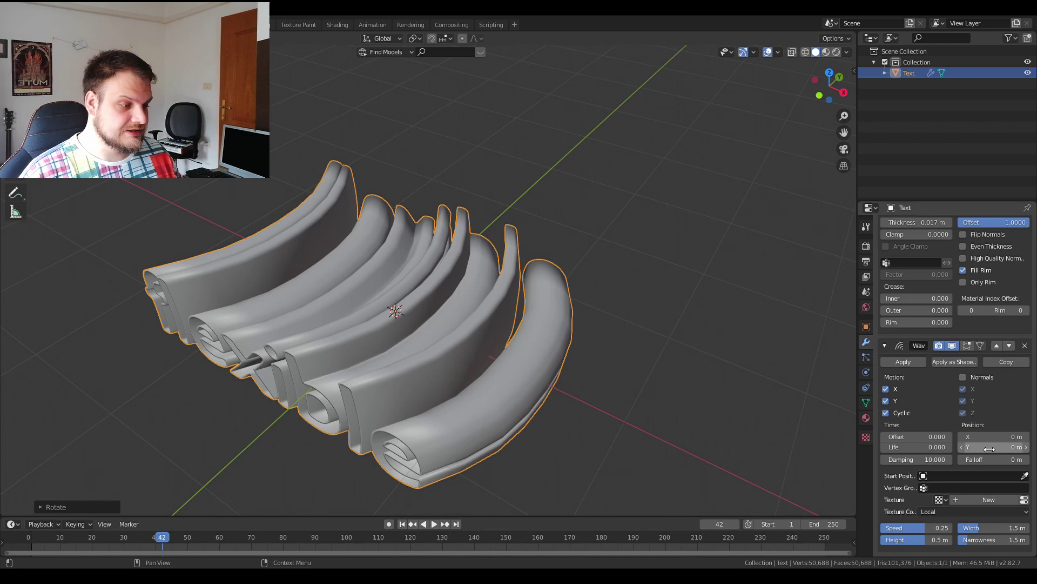
drag(994, 436, 919, 436)
click(429, 524)
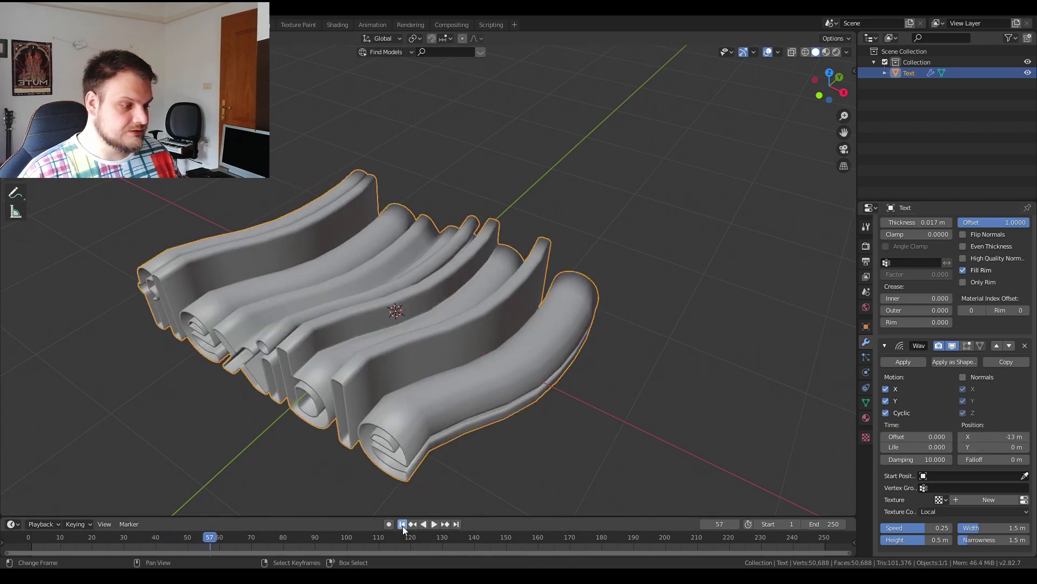
click(402, 524)
key(Escape)
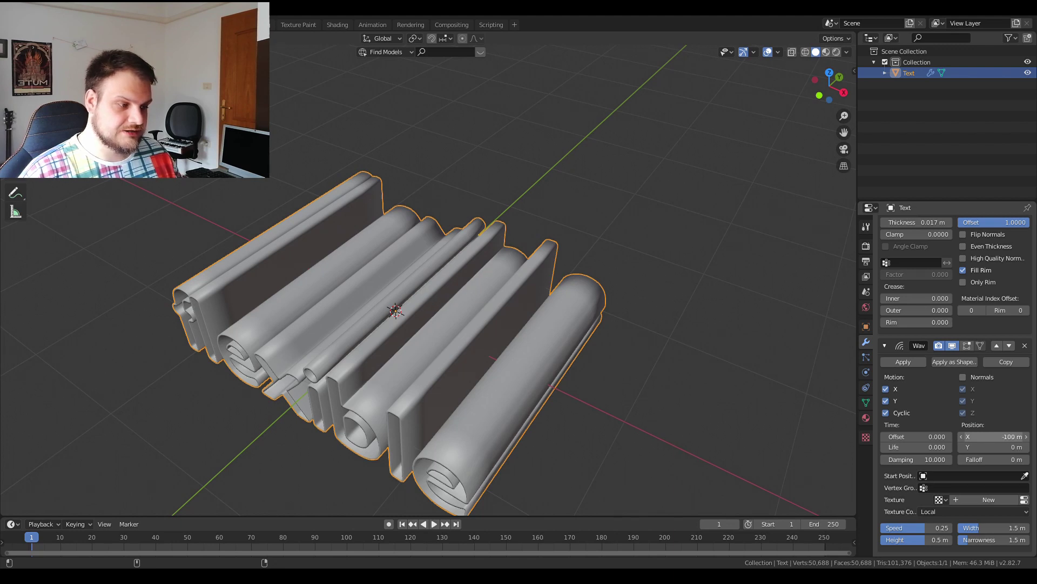
drag(994, 436, 1024, 436)
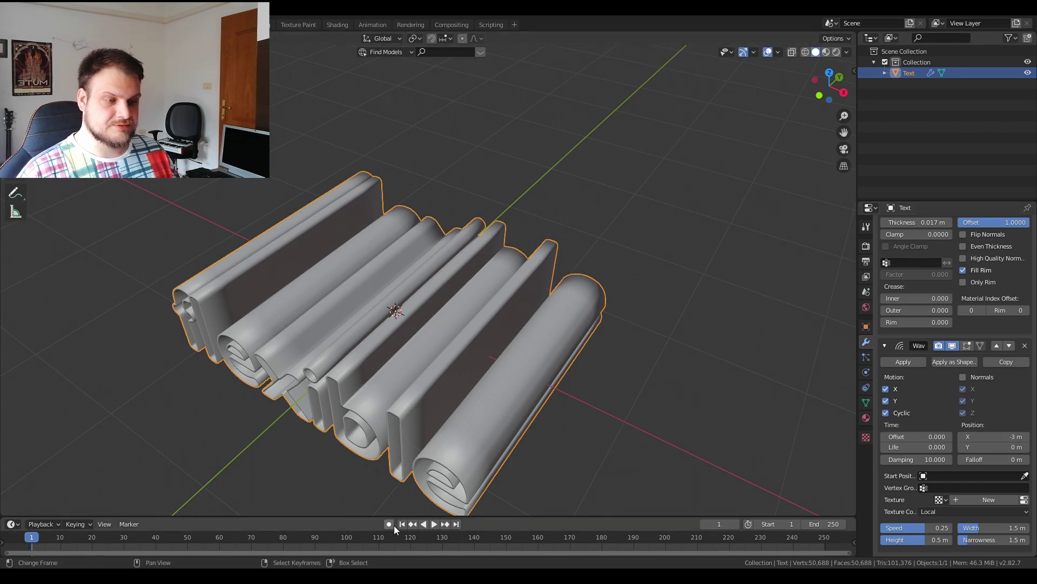
click(435, 524)
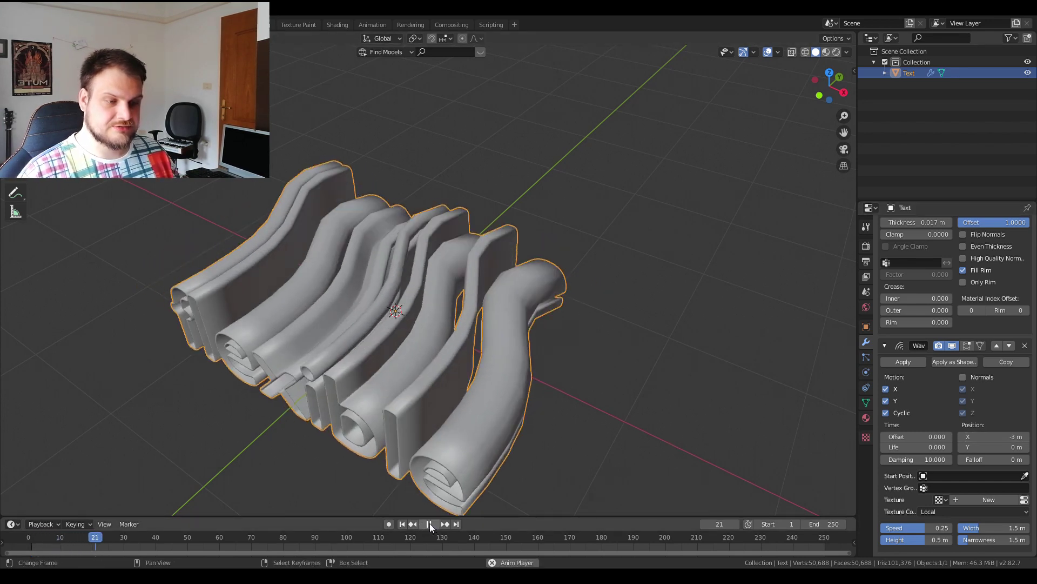
middle_drag(596, 323, 596, 298)
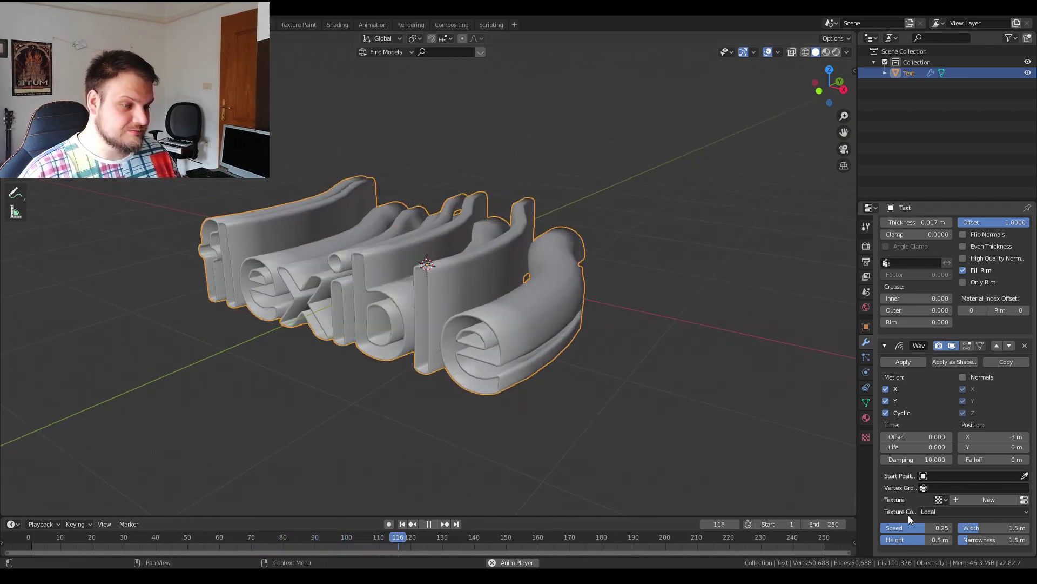
Set the wave speed to 0.21 and width to 1.2 m, and view the letters from the front in orthographic projection
drag(919, 527, 901, 527)
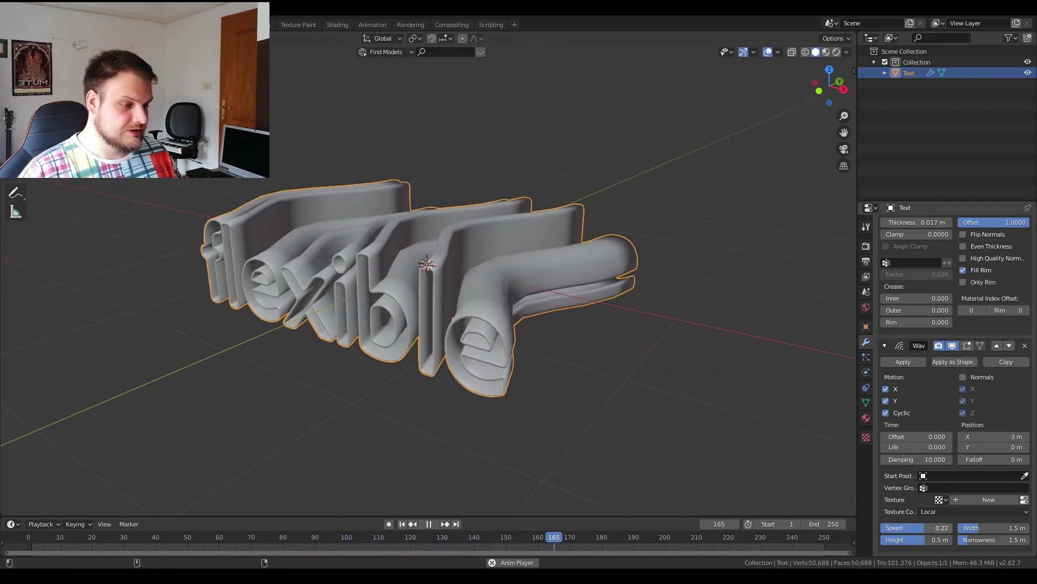
mouse_move(993, 531)
mouse_down()
mouse_move(1010, 531)
mouse_move(989, 531)
mouse_up()
key(KP_5)
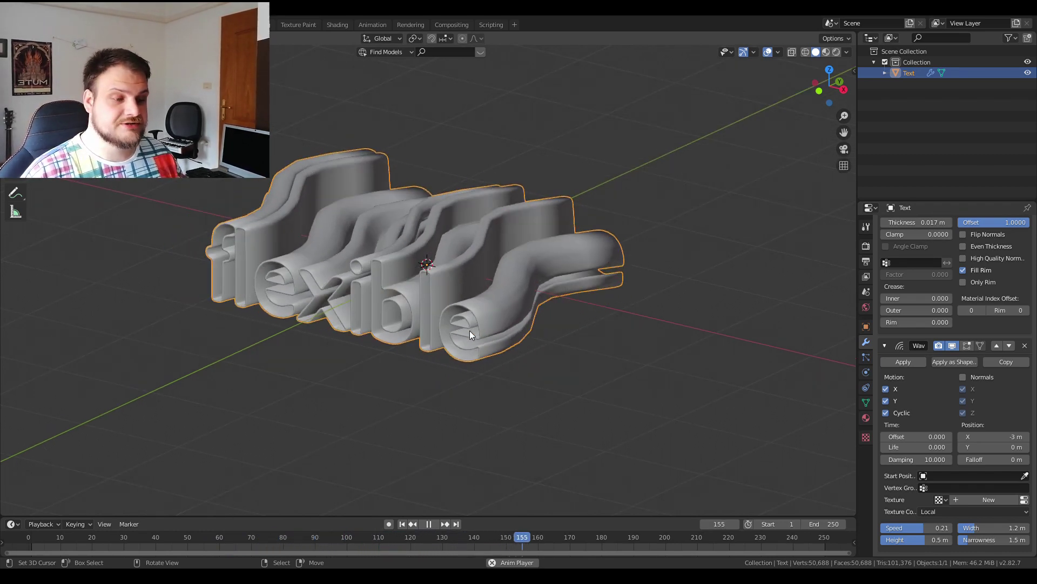
shift+middle_drag(385, 316, 456, 332)
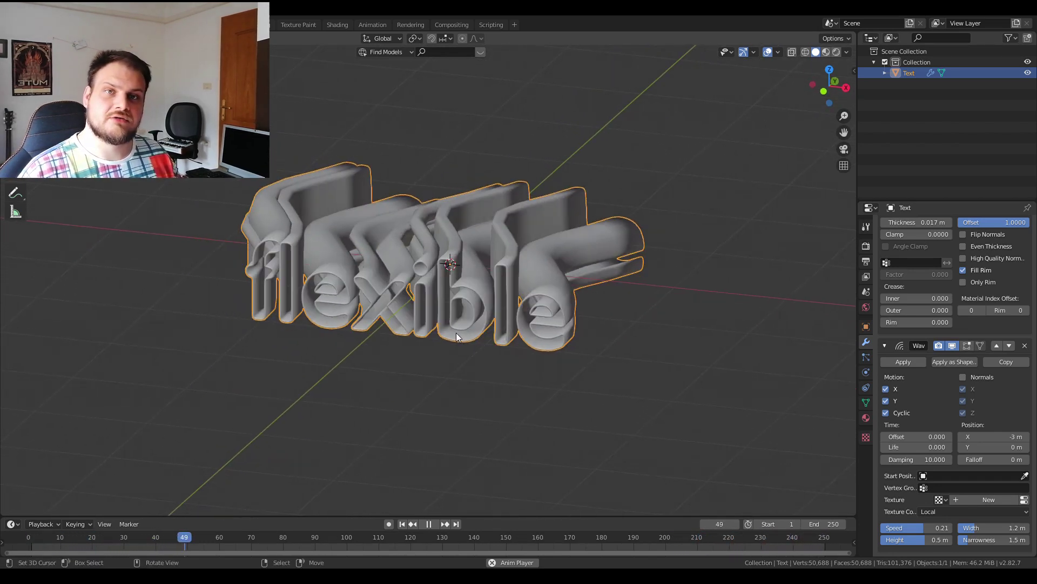
mouse_move(689, 267)
middle_down()
mouse_move(689, 238)
mouse_move(688, 248)
middle_up()
mouse_move(568, 268)
middle_down()
mouse_move(519, 281)
mouse_move(578, 277)
mouse_move(542, 288)
mouse_move(575, 273)
mouse_move(573, 290)
mouse_move(579, 267)
middle_up()
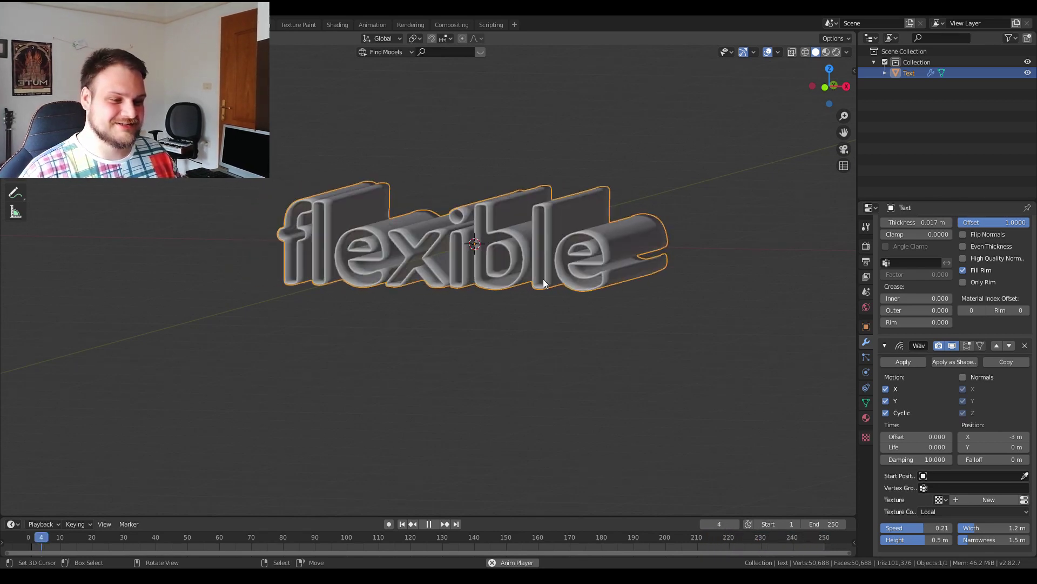
Return the stopped animation to frame 1, add a camera and align it to the current view
click(431, 523)
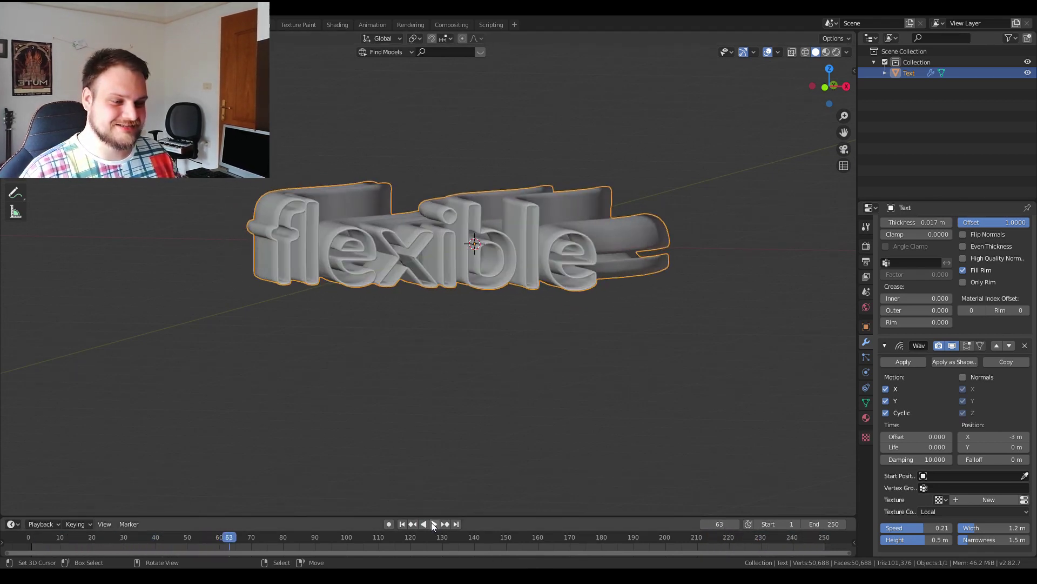
click(402, 523)
key(shift+a)
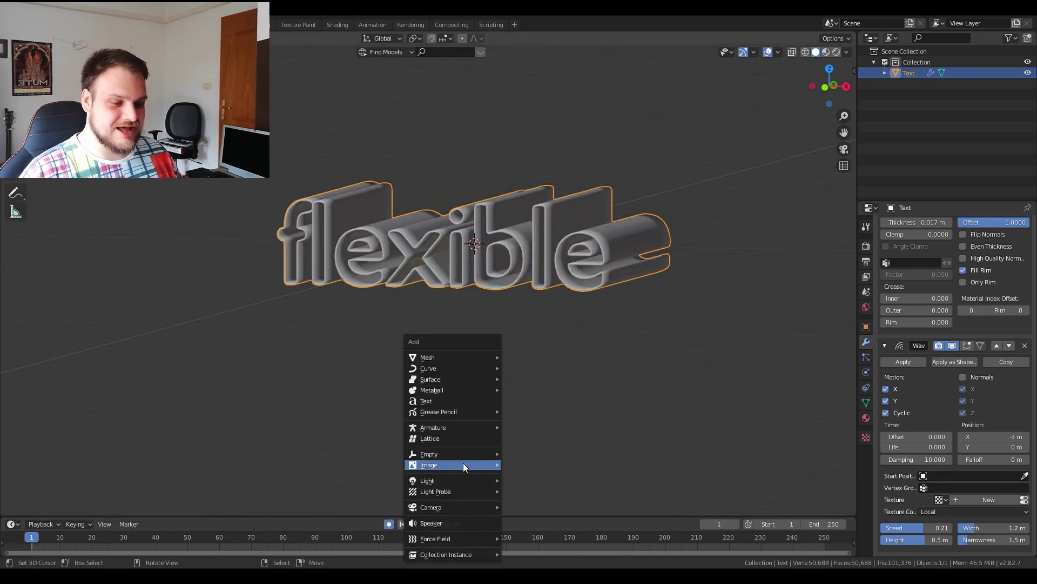
mouse_move(442, 507)
click(518, 507)
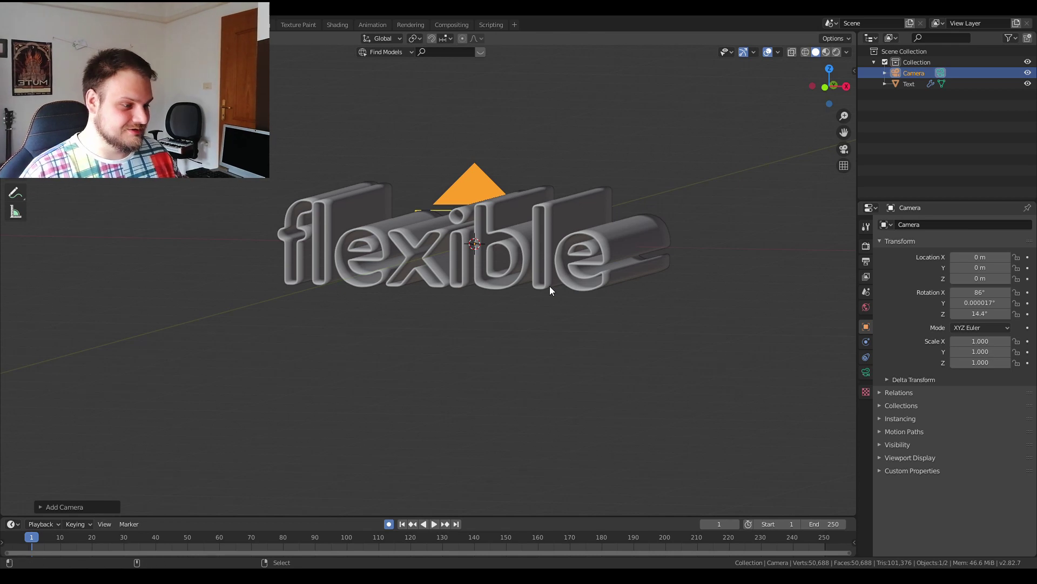
key(ctrl+alt+KP_0)
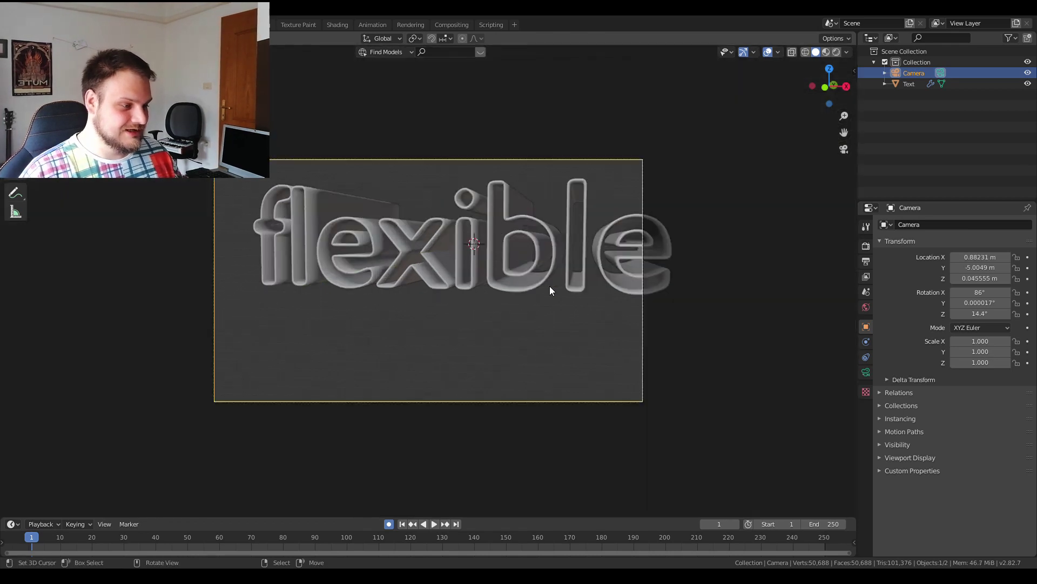
Make the camera orthographic with a scale of 3.9 and move it so the waving text is centred in the frame
click(866, 372)
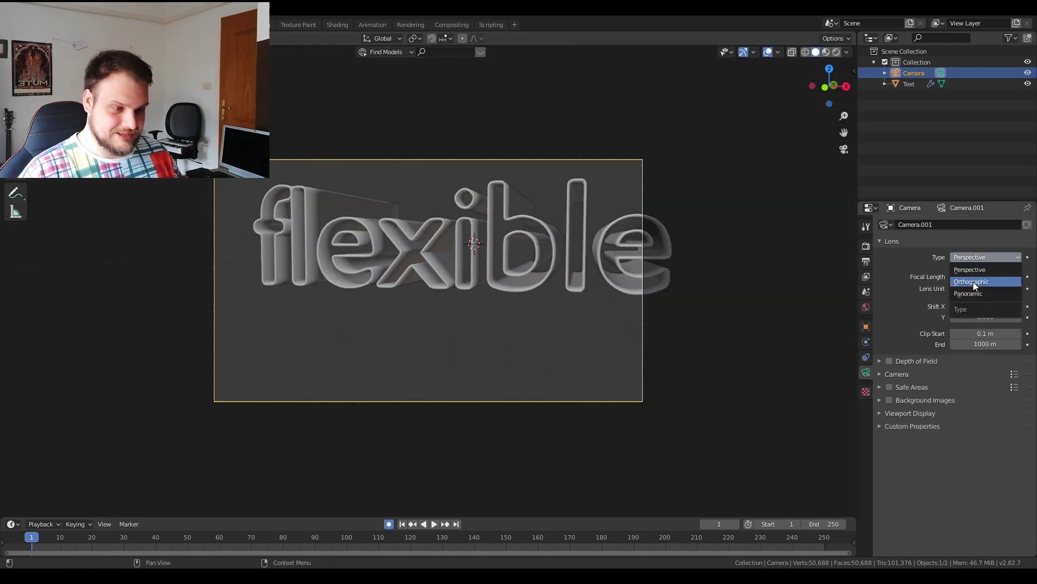
click(974, 281)
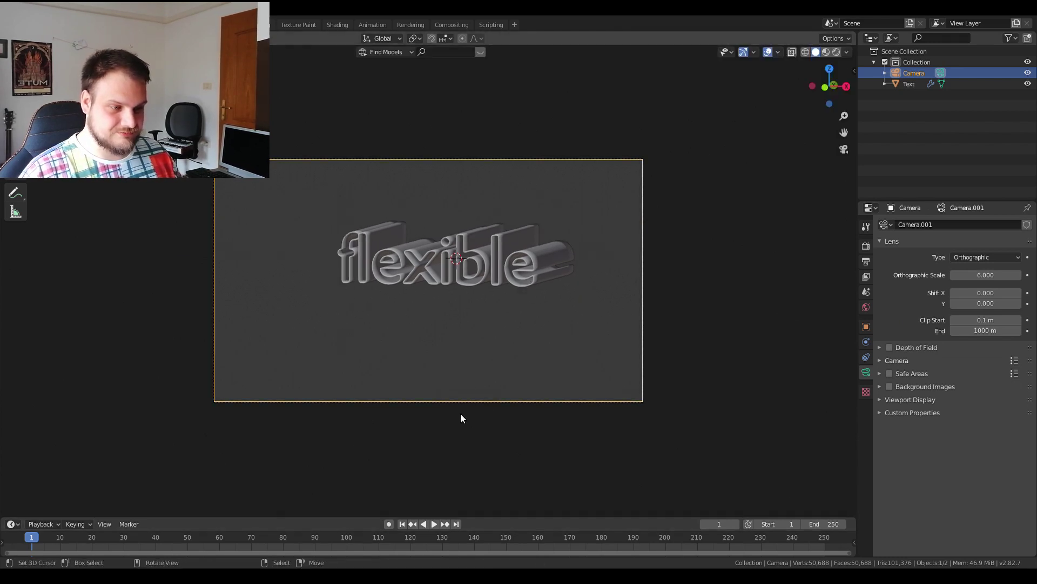
key(g)
click(514, 346)
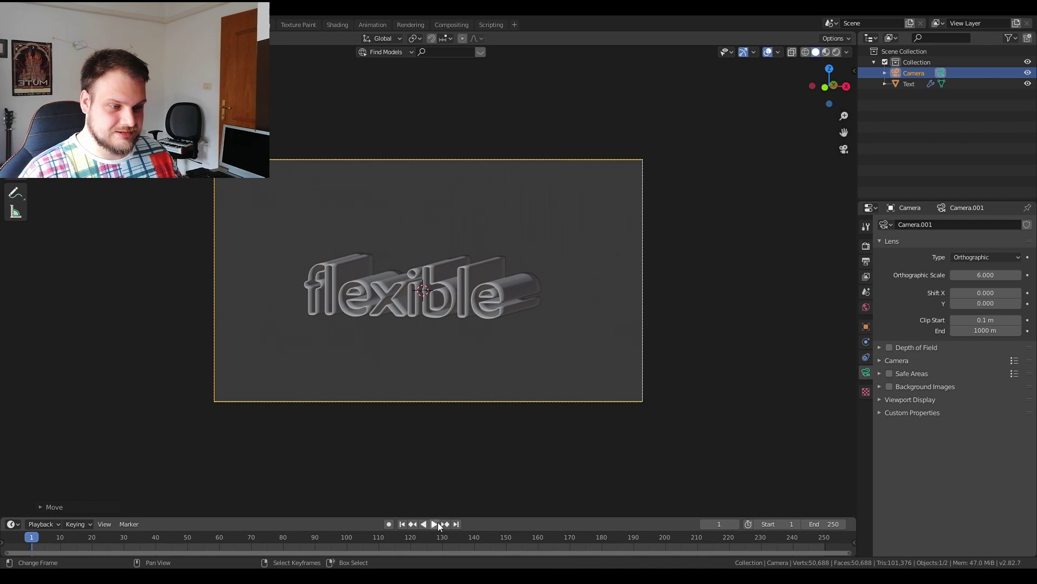
key(g)
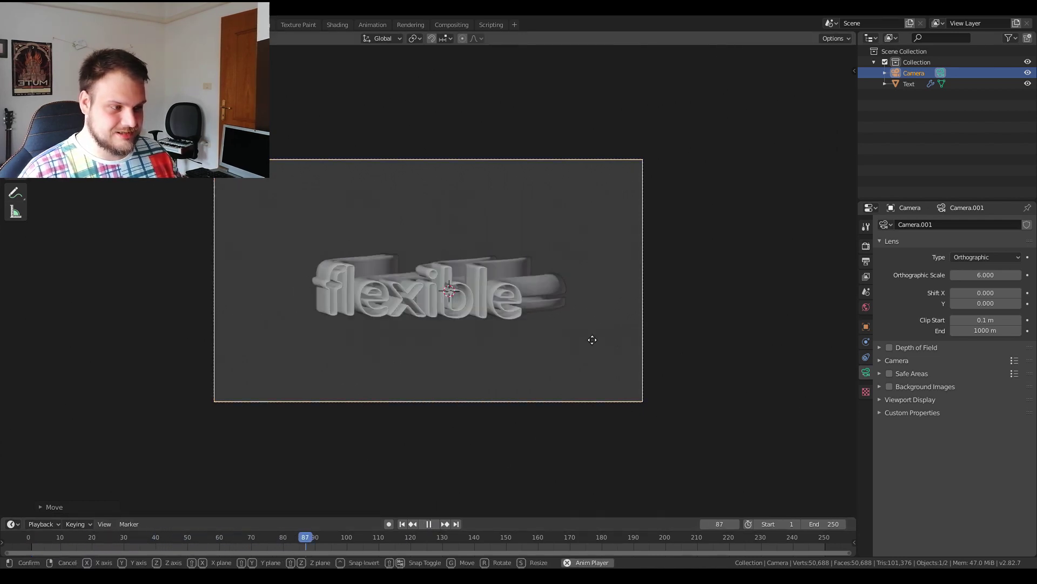
click(589, 338)
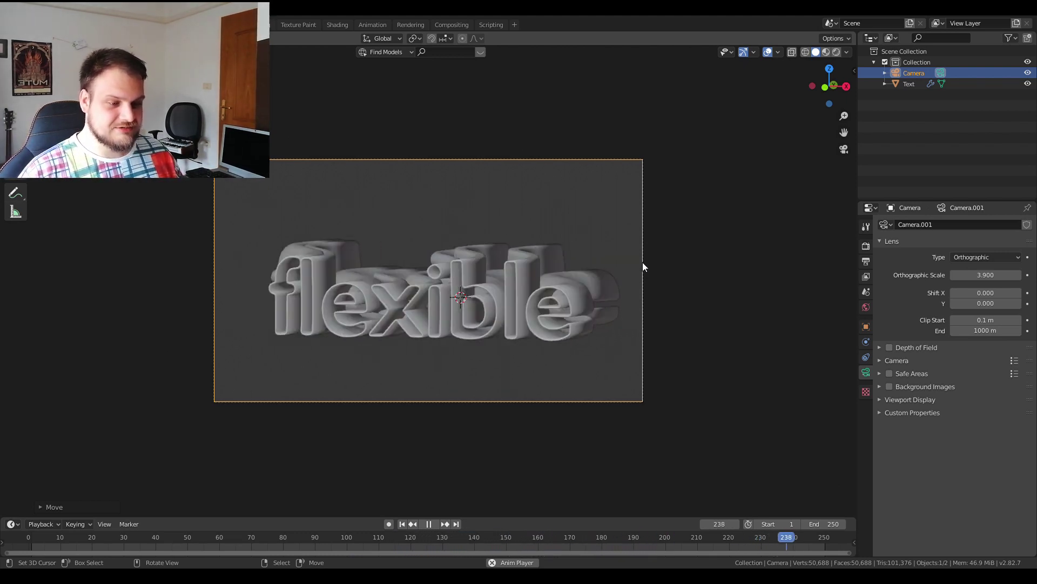
Stop playback, select the text, find the loop's first pose at frame 20 and set the scene's start frame to 20
click(429, 523)
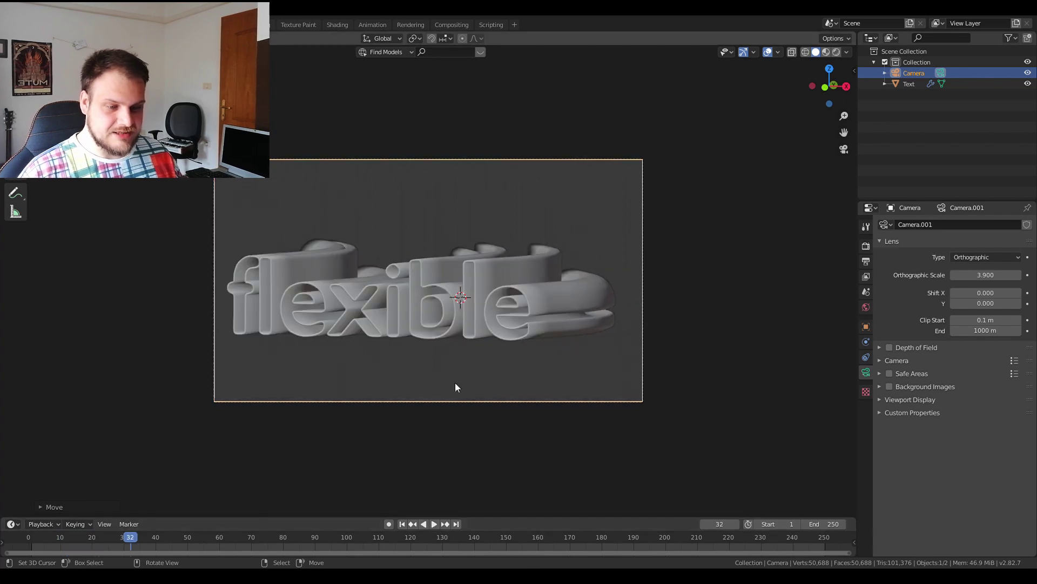
click(472, 321)
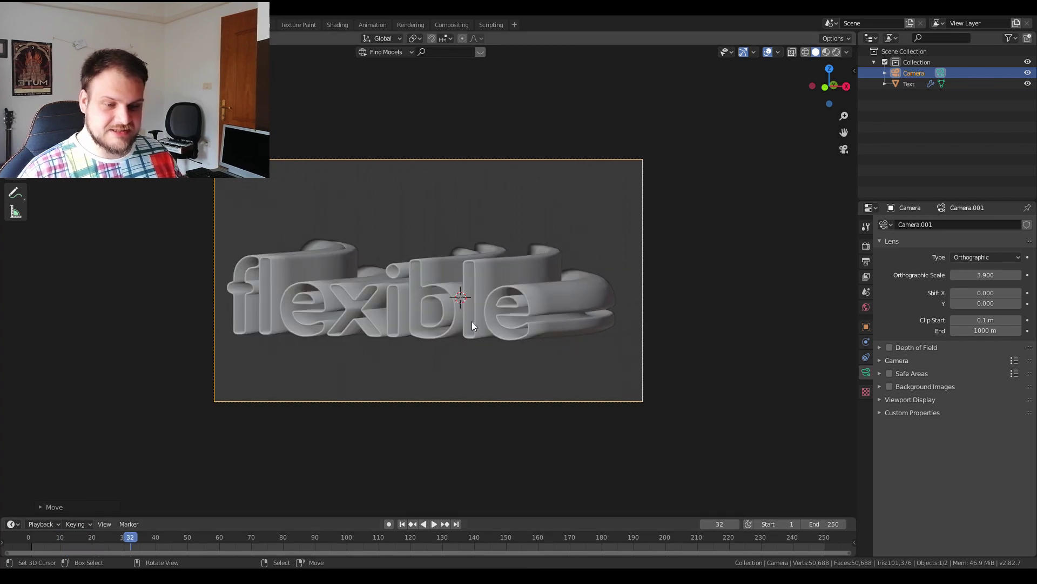
click(41, 543)
key(space)
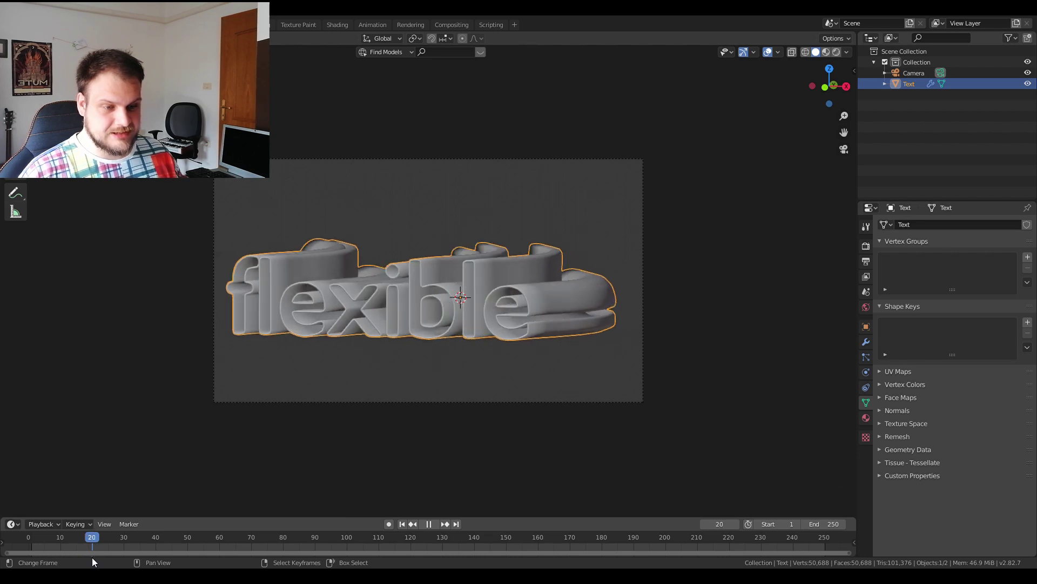
drag(93, 557, 92, 558)
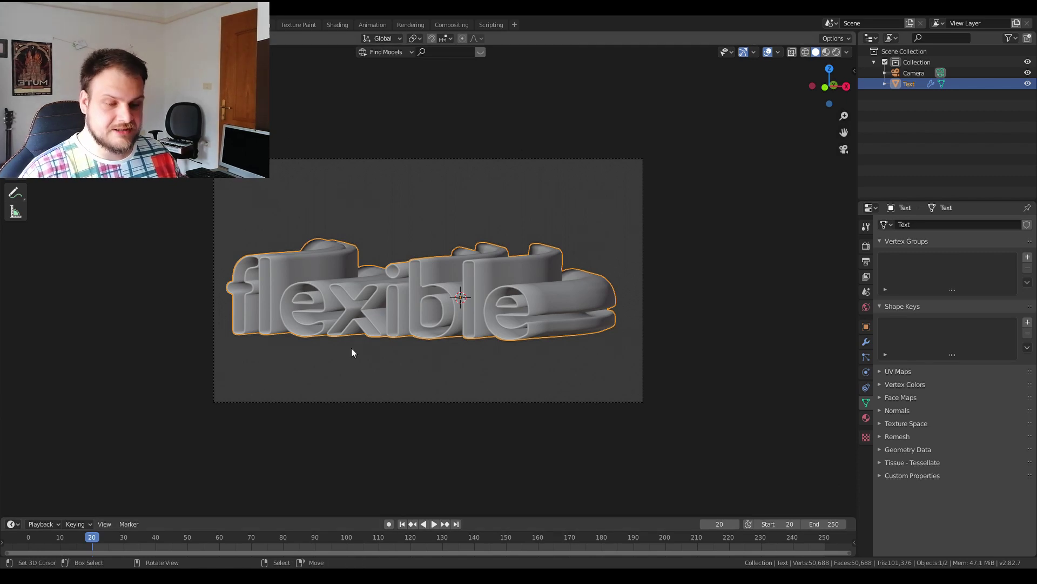
Find the matching wave pose at frame 80, set the scene's end frame to 80 and play the loop
key(space)
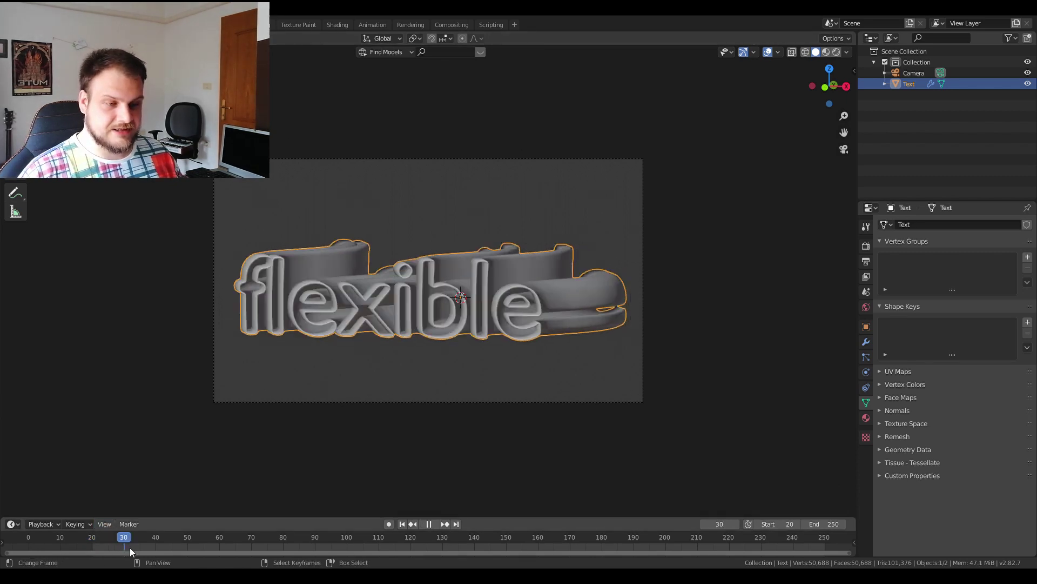
drag(172, 548, 284, 550)
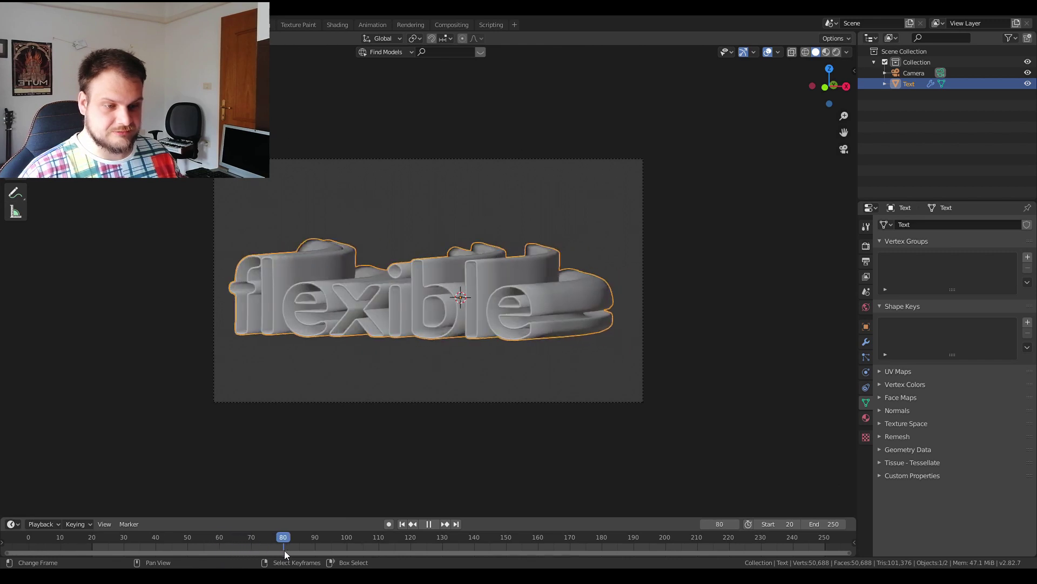
key(space)
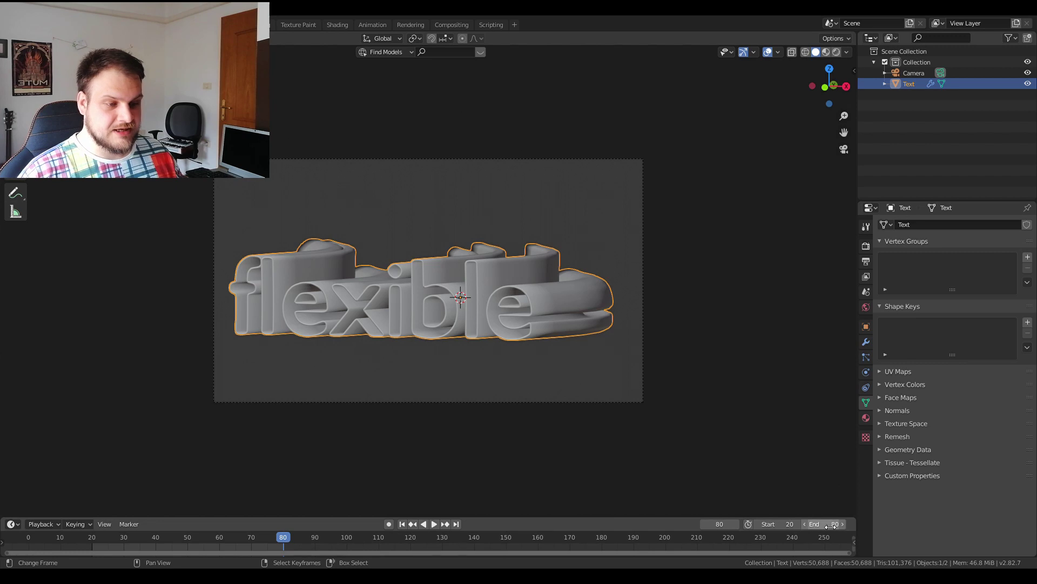
click(436, 524)
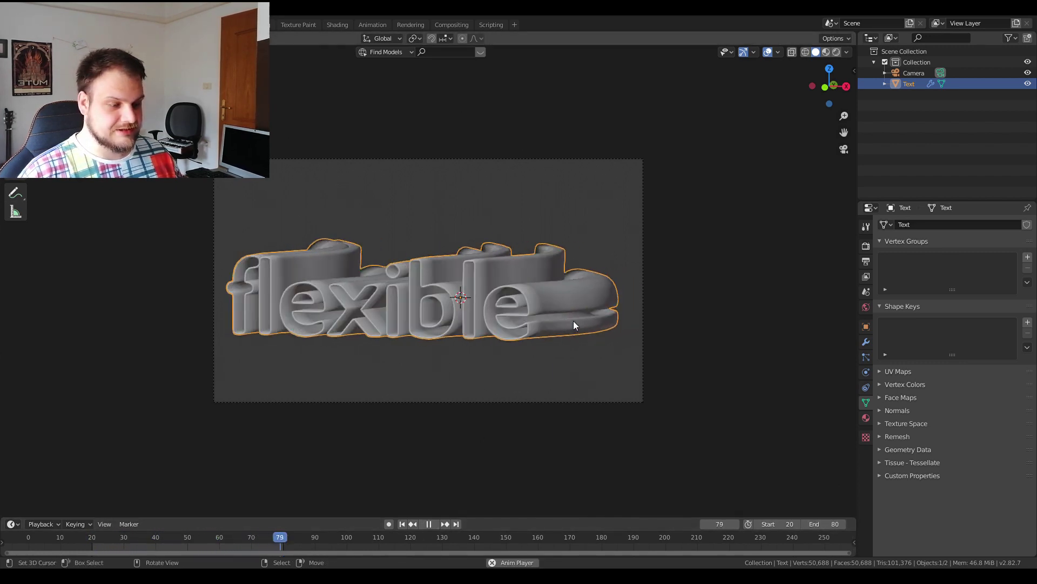
Raise the scene's end frame to 85 one frame at a time while the loop plays
click(843, 524)
click(843, 524)
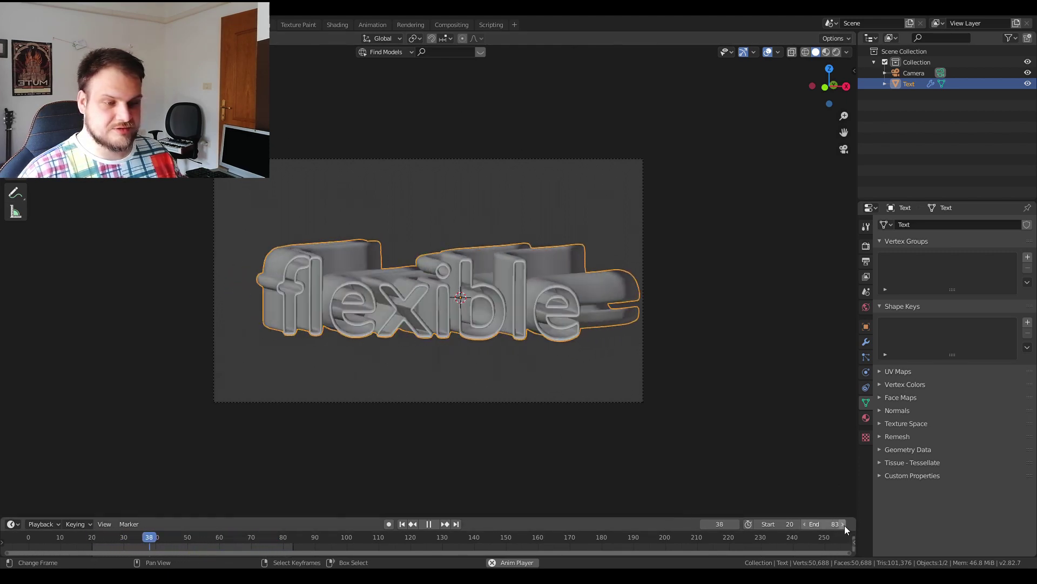
click(843, 524)
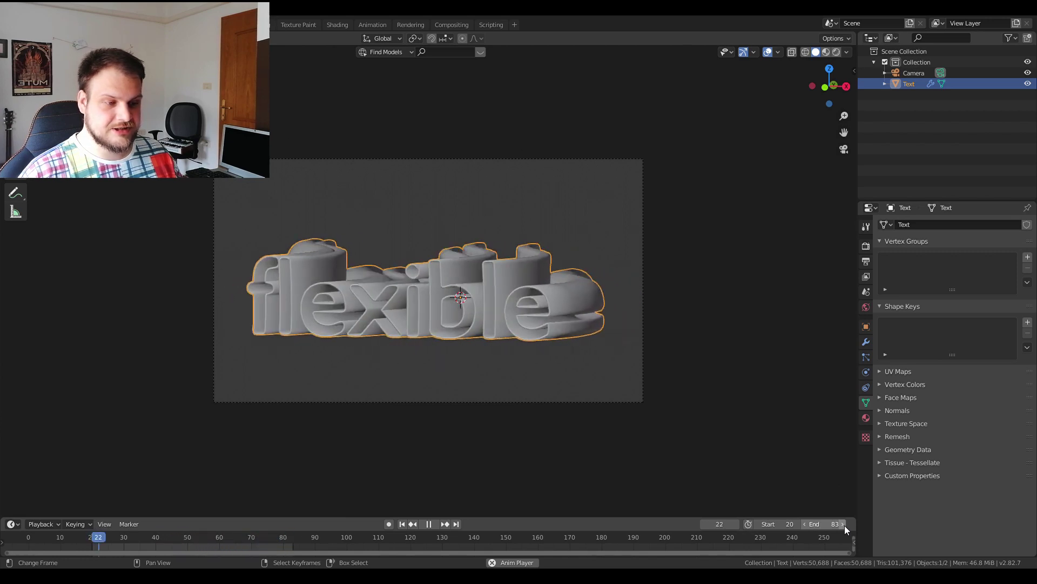
click(843, 524)
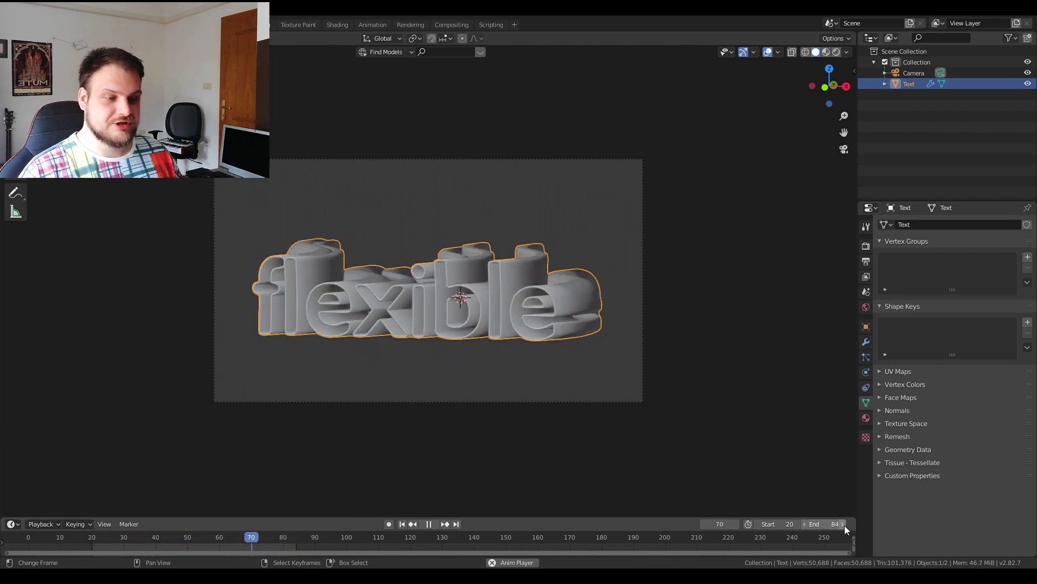
click(804, 524)
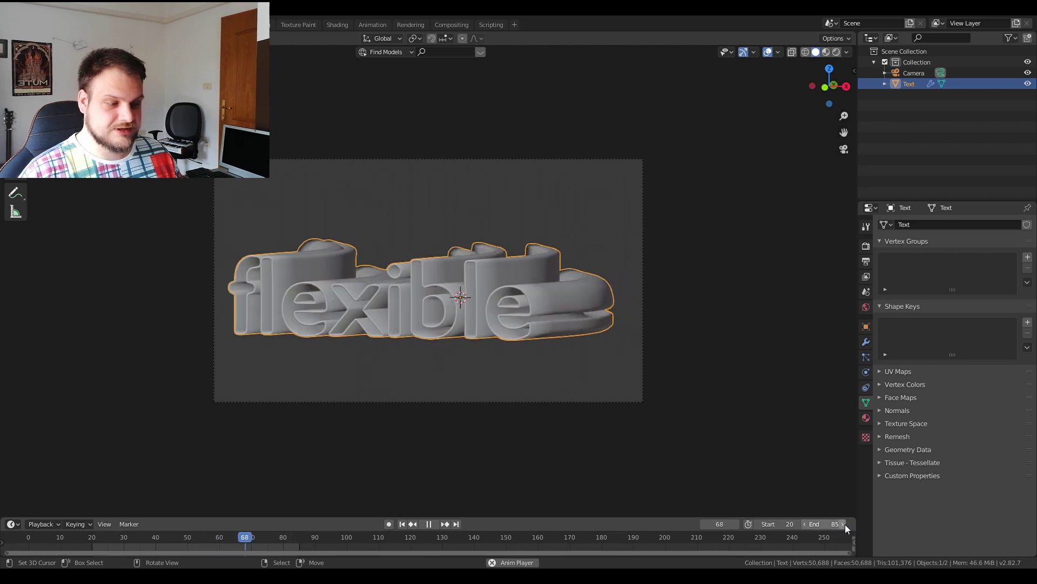
Lower the scene's end frame one frame at a time to 78 while the loop plays
click(805, 524)
click(805, 524)
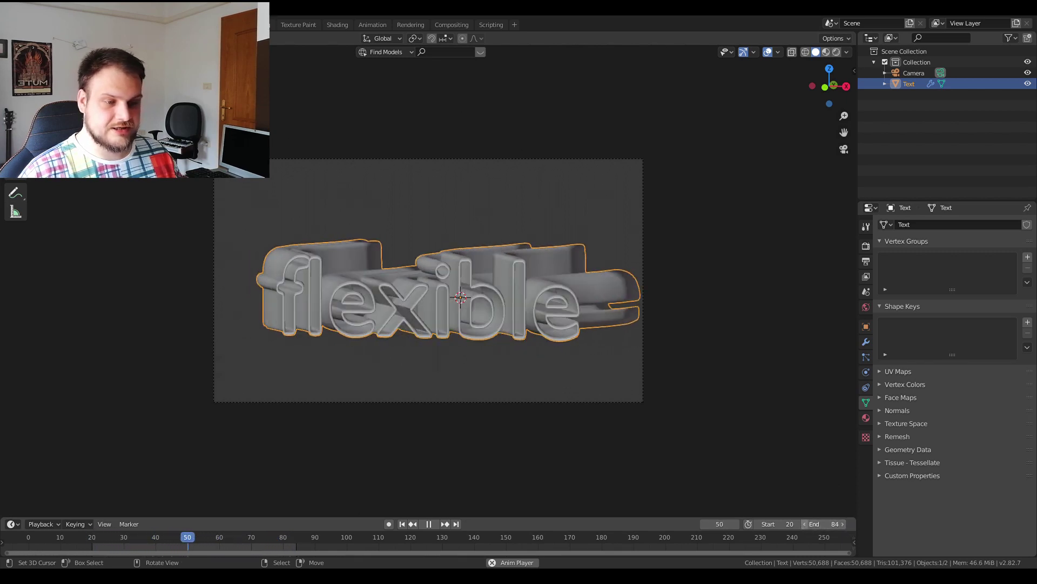
click(805, 525)
click(805, 524)
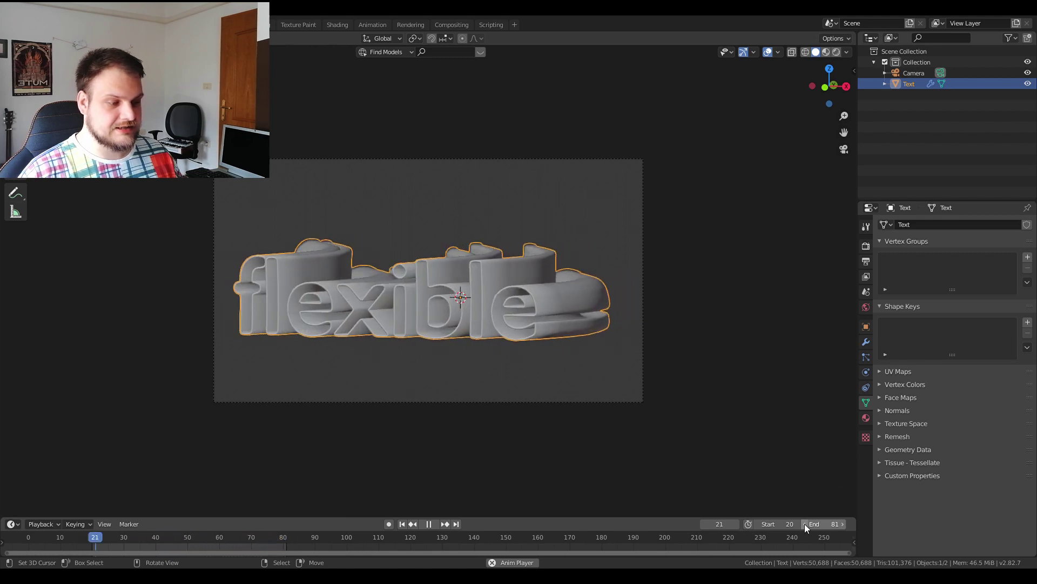
click(805, 524)
click(805, 525)
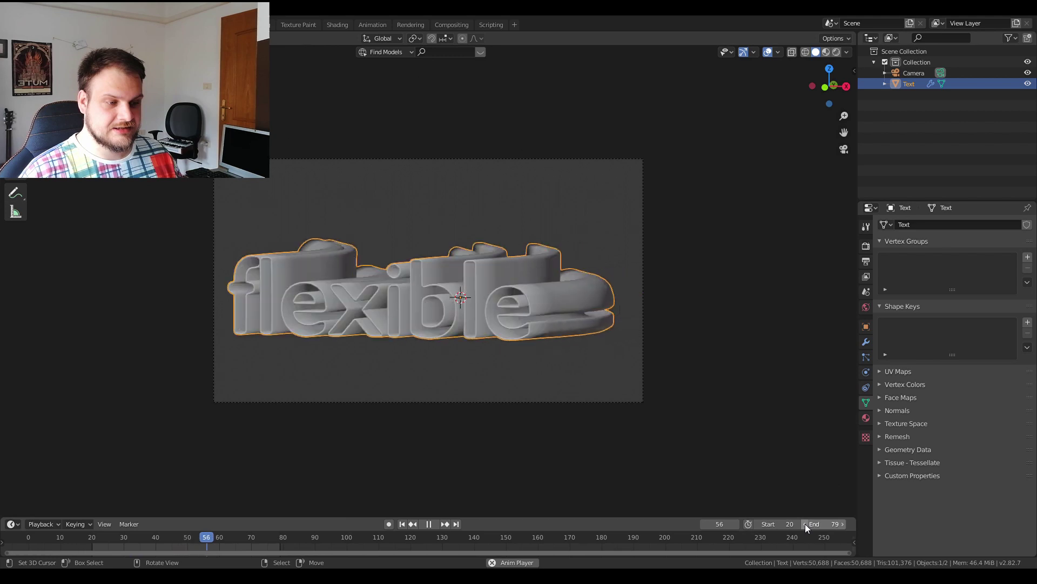
click(805, 524)
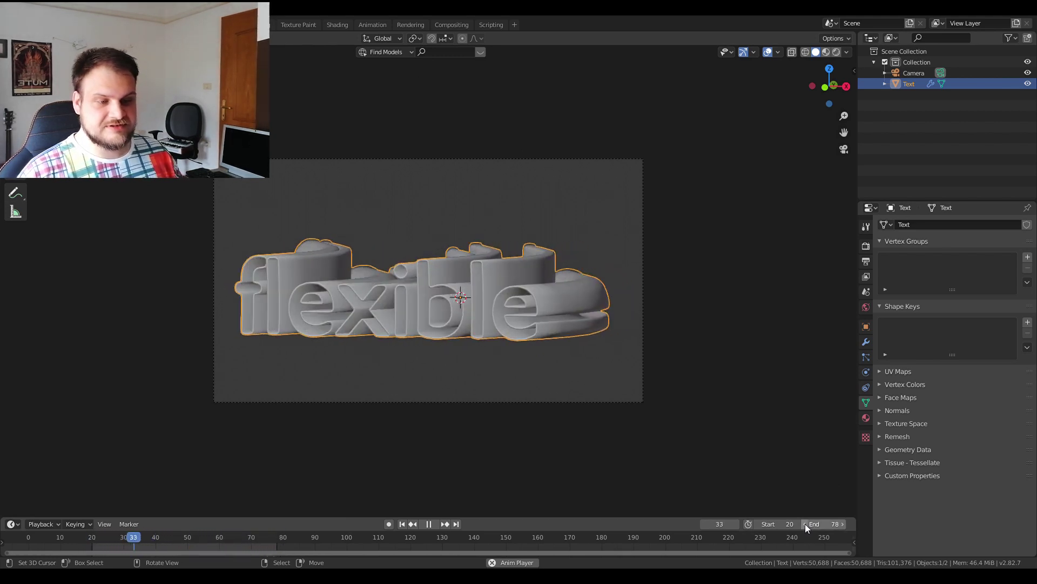
Check the loop up close, set the scene's end frame to 79 and stop the playback
scroll(562, 345, up, 2)
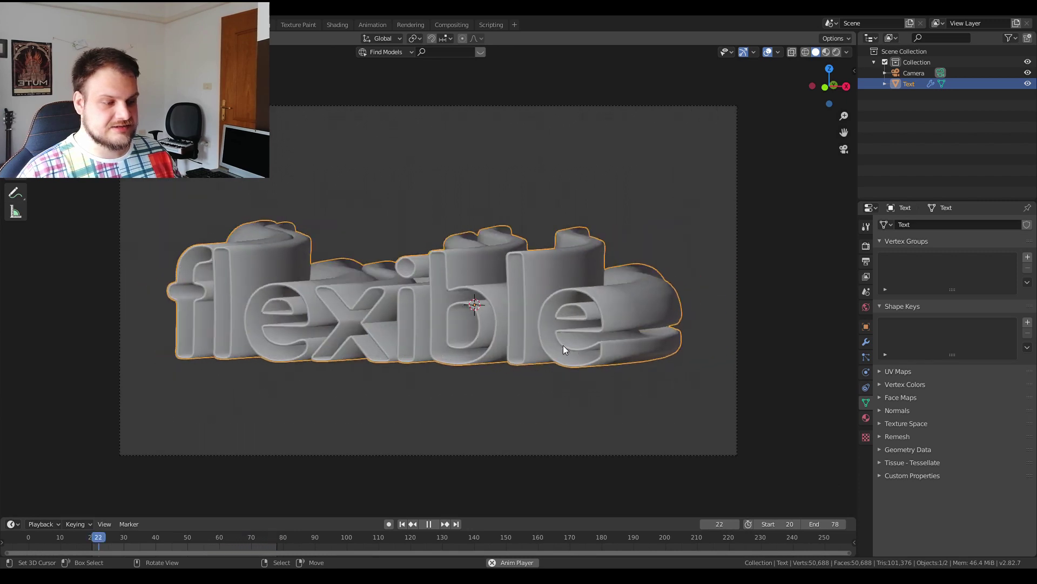
click(842, 523)
scroll(642, 386, down, 3)
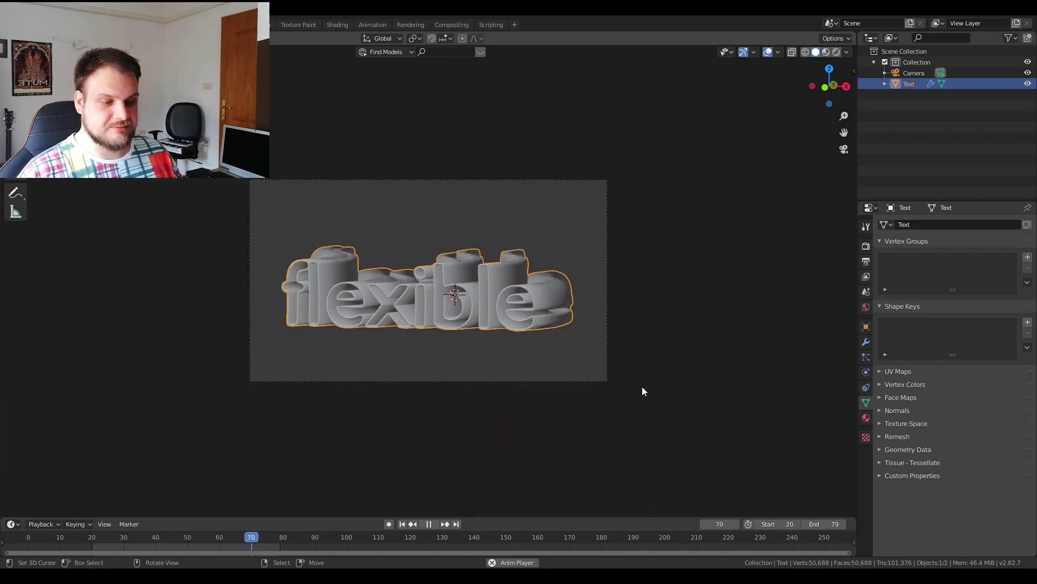
click(429, 523)
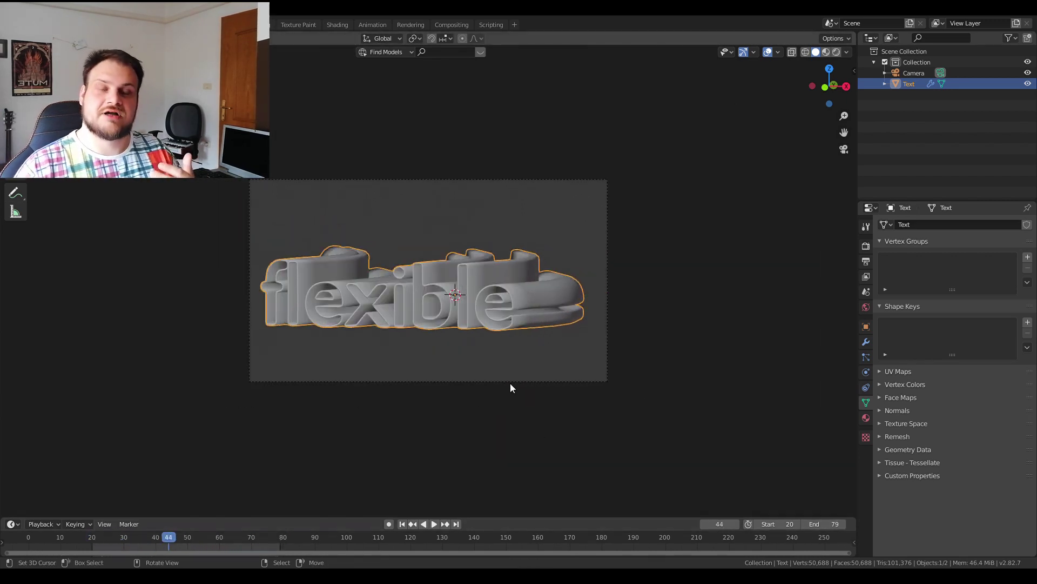